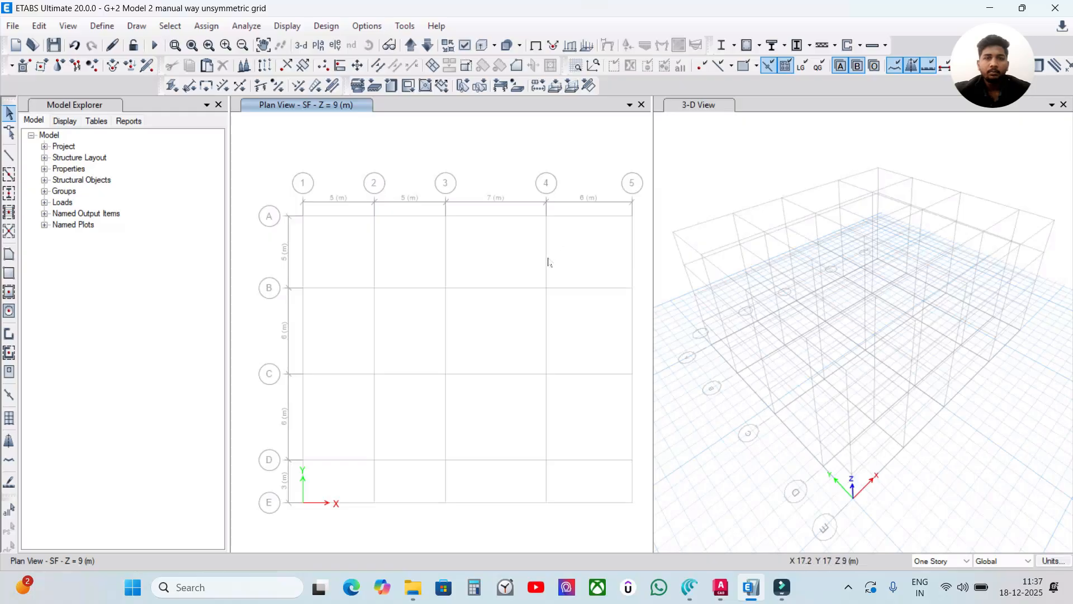
{"action": "middle_click_drag", "start_coordinate": [547, 263], "coordinate": [534, 223]}
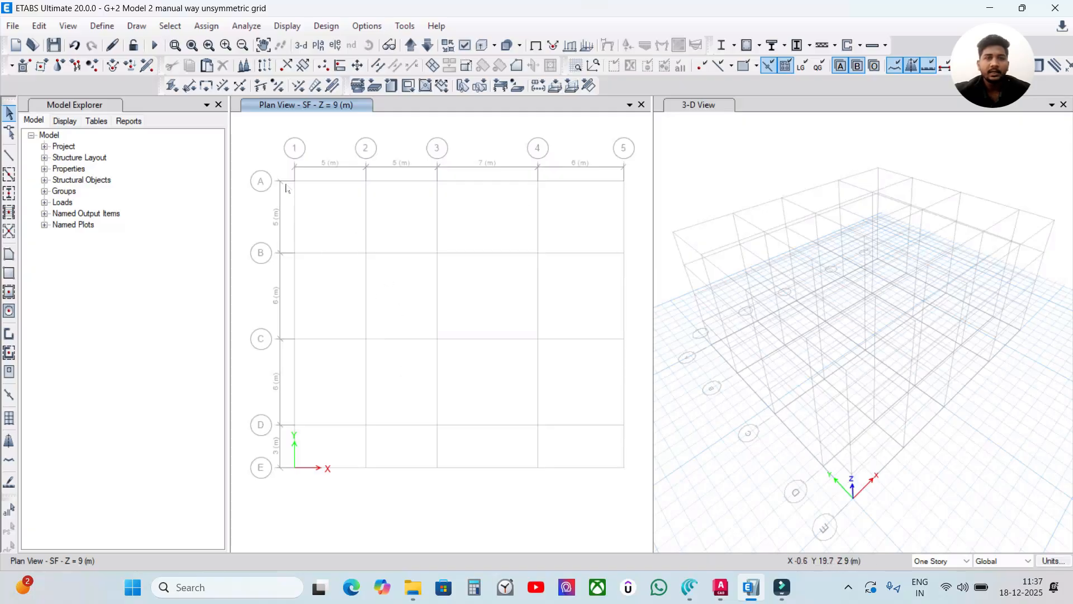
{"action": "left_click_drag", "start_coordinate": [242, 160], "coordinate": [643, 467]}
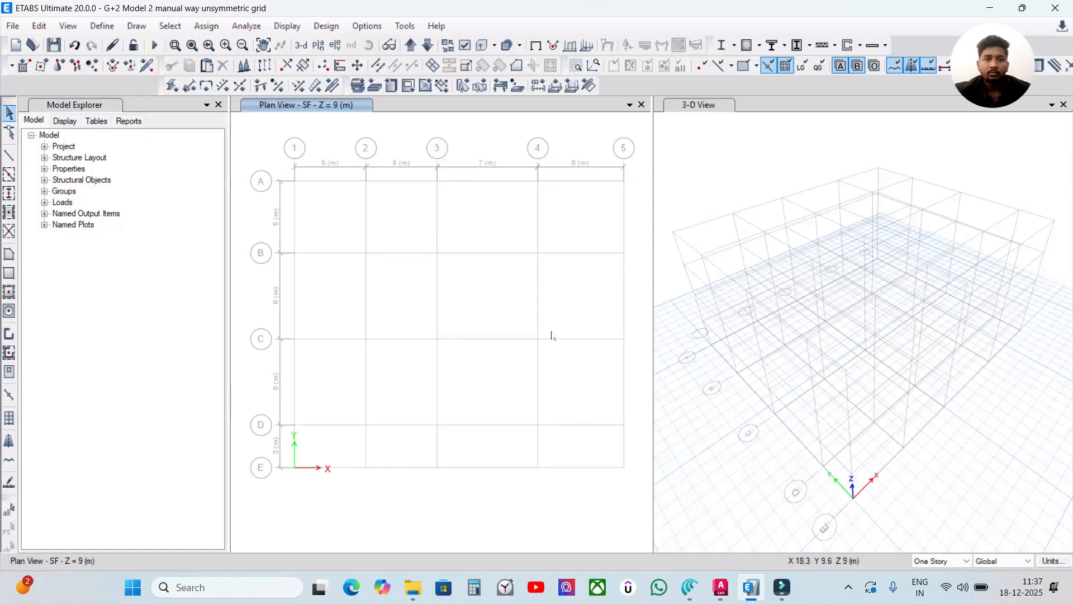
Switch to the AutoCAD plan and examine the grid spacings, column orientations, and the column and beam size notes.
{"action": "left_click", "coordinate": [692, 588]}
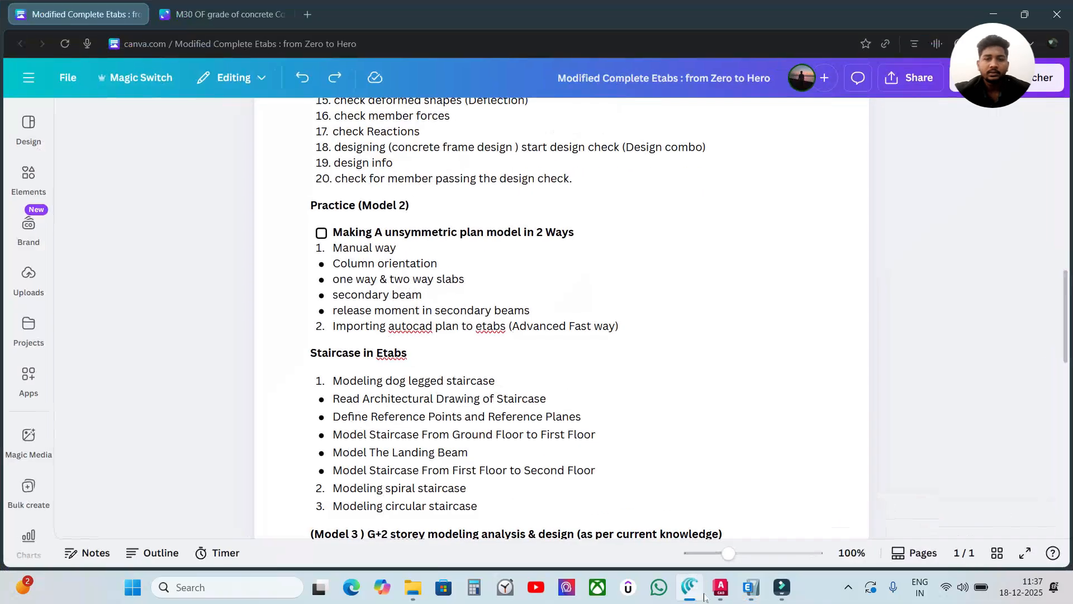
{"action": "left_click", "coordinate": [721, 587]}
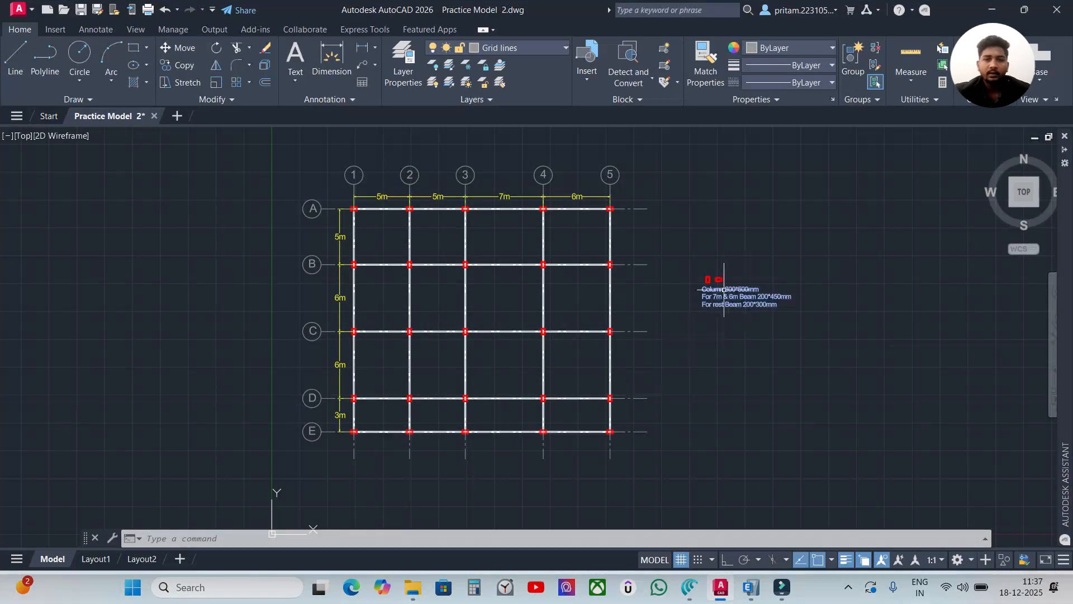
{"action": "scroll", "coordinate": [780, 306], "scroll_direction": "up", "scroll_amount": 2}
{"action": "scroll", "coordinate": [697, 304], "scroll_direction": "up", "scroll_amount": 3}
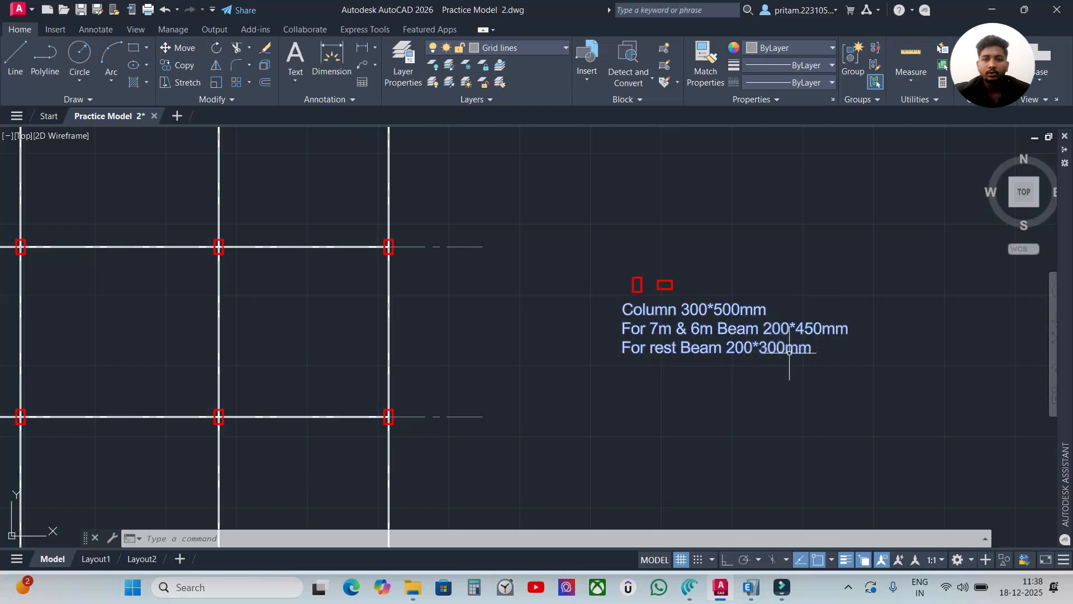
{"action": "scroll", "coordinate": [790, 353], "scroll_direction": "down", "scroll_amount": 3}
{"action": "middle_click", "coordinate": [265, 290]}
{"action": "middle_click", "coordinate": [266, 290]}
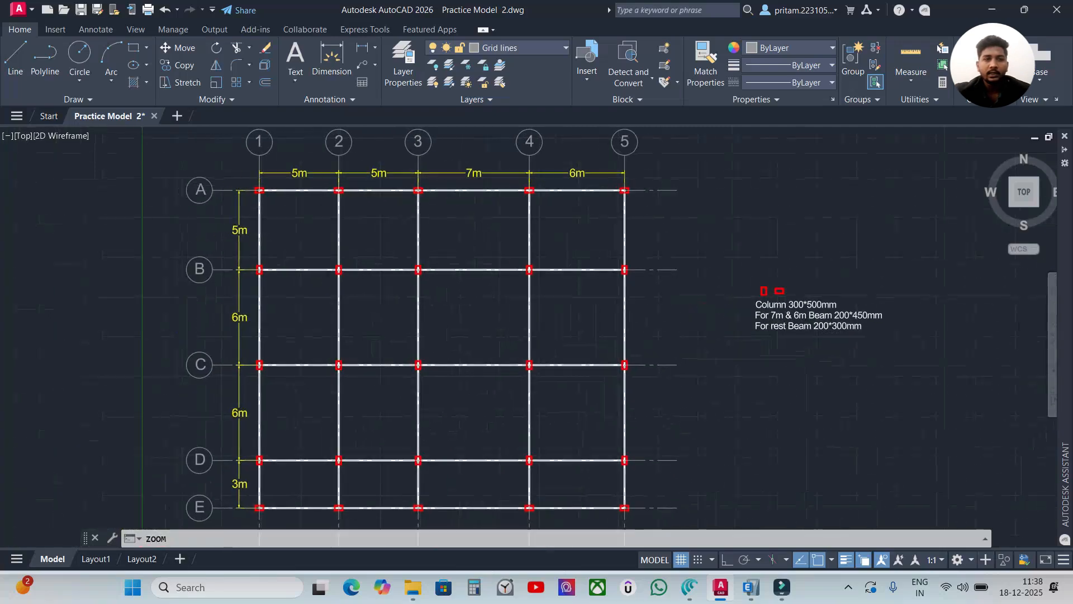
{"action": "scroll", "coordinate": [311, 225], "scroll_direction": "up", "scroll_amount": 3}
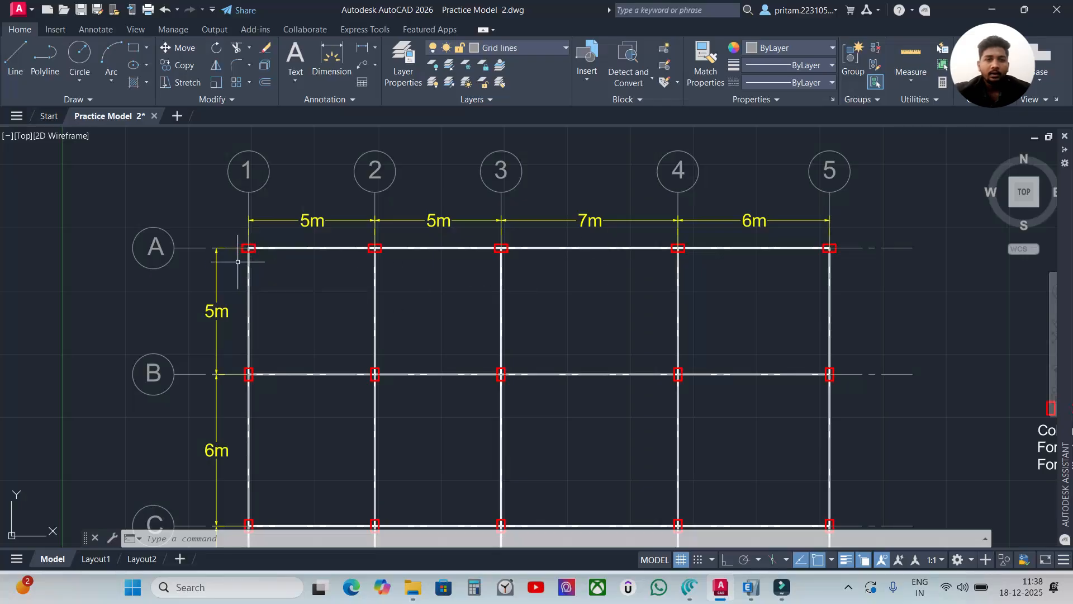
{"action": "scroll", "coordinate": [243, 246], "scroll_direction": "up", "scroll_amount": 2}
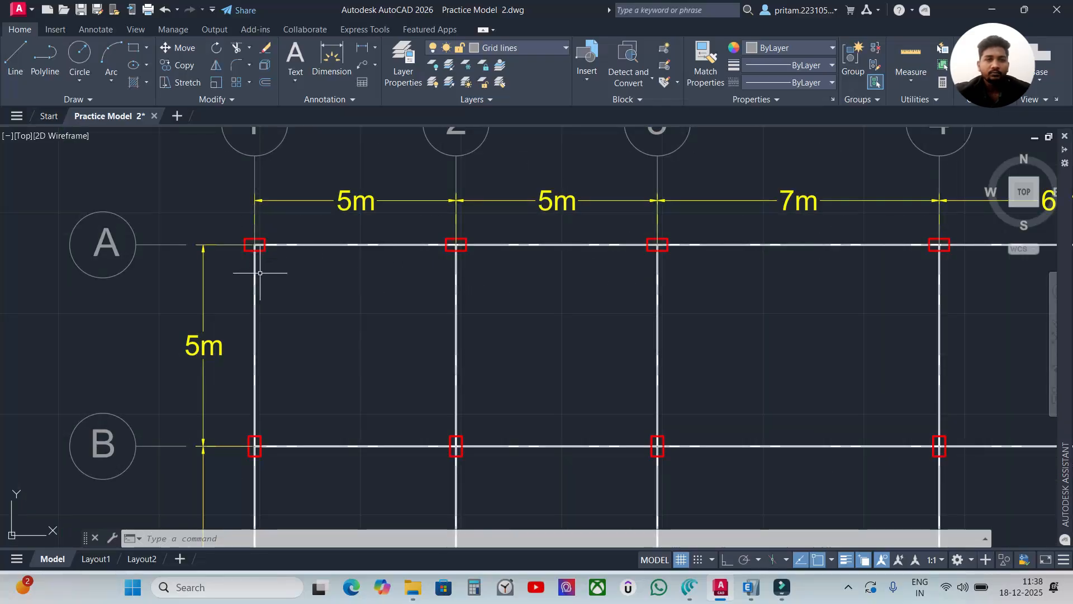
{"action": "middle_click_drag", "start_coordinate": [270, 343], "coordinate": [364, 293]}
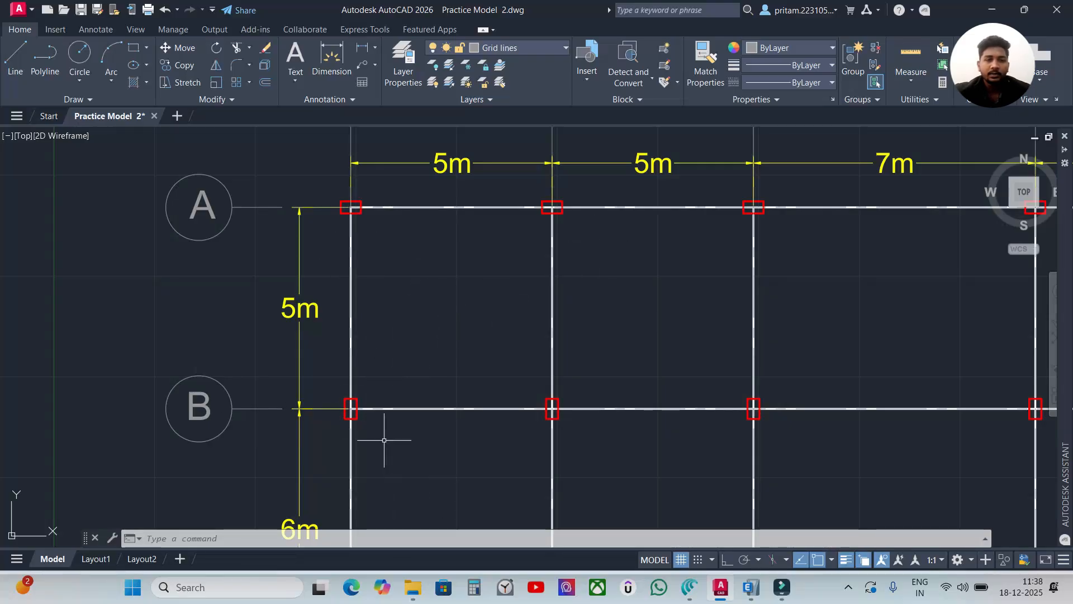
{"action": "scroll", "coordinate": [372, 416], "scroll_direction": "down", "scroll_amount": 2}
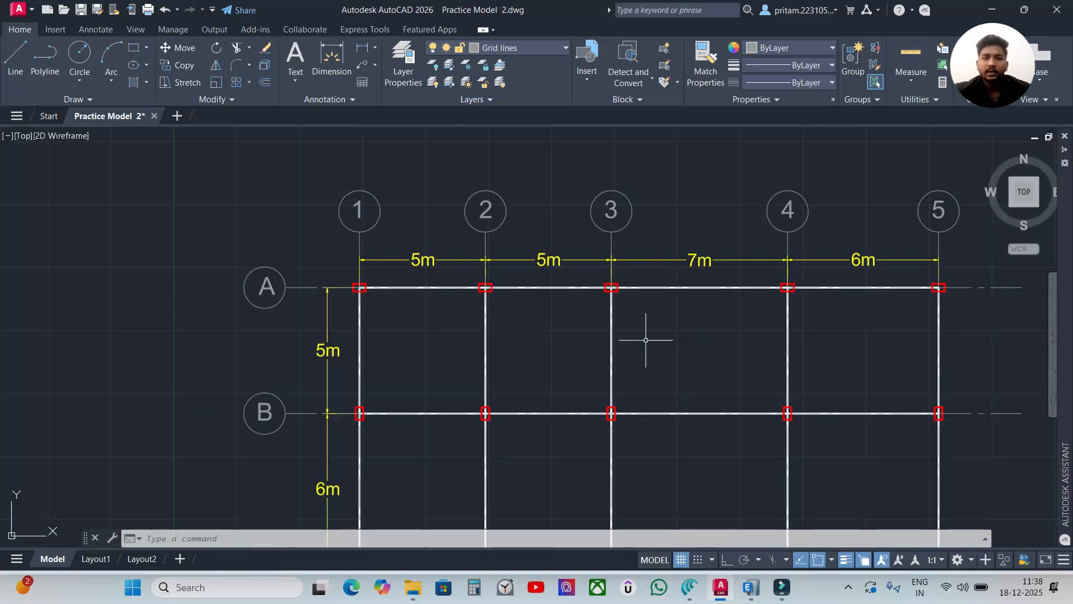
{"action": "scroll", "coordinate": [559, 372], "scroll_direction": "down", "scroll_amount": 2}
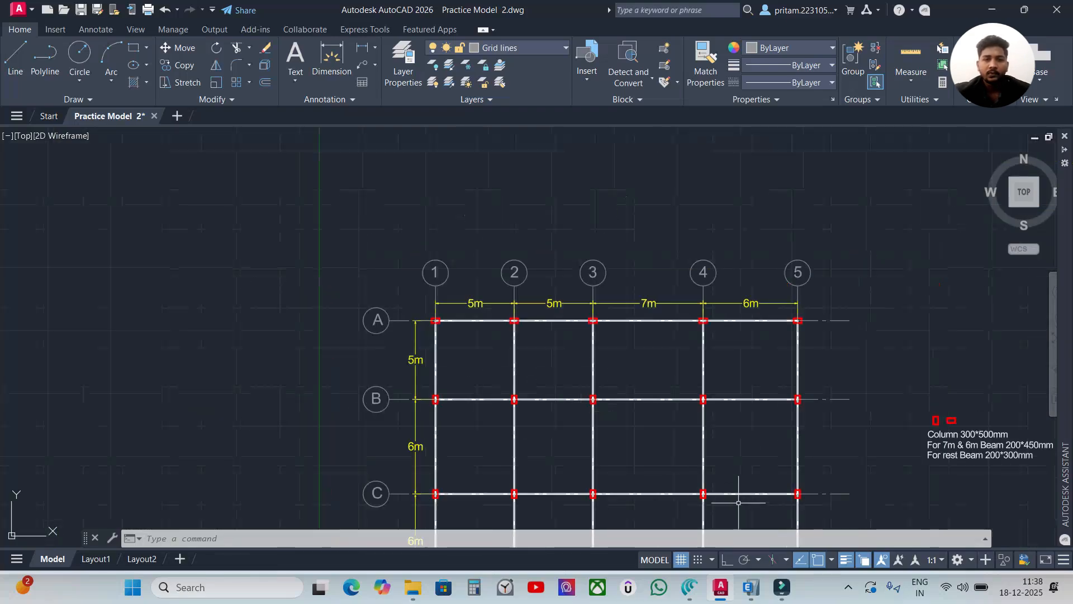
{"action": "mouse_move", "coordinate": [741, 511]}
{"action": "middle_mouse_down"}
{"action": "mouse_move", "coordinate": [744, 371]}
{"action": "mouse_move", "coordinate": [697, 277]}
{"action": "mouse_move", "coordinate": [667, 343]}
{"action": "mouse_move", "coordinate": [663, 324]}
{"action": "middle_mouse_up"}
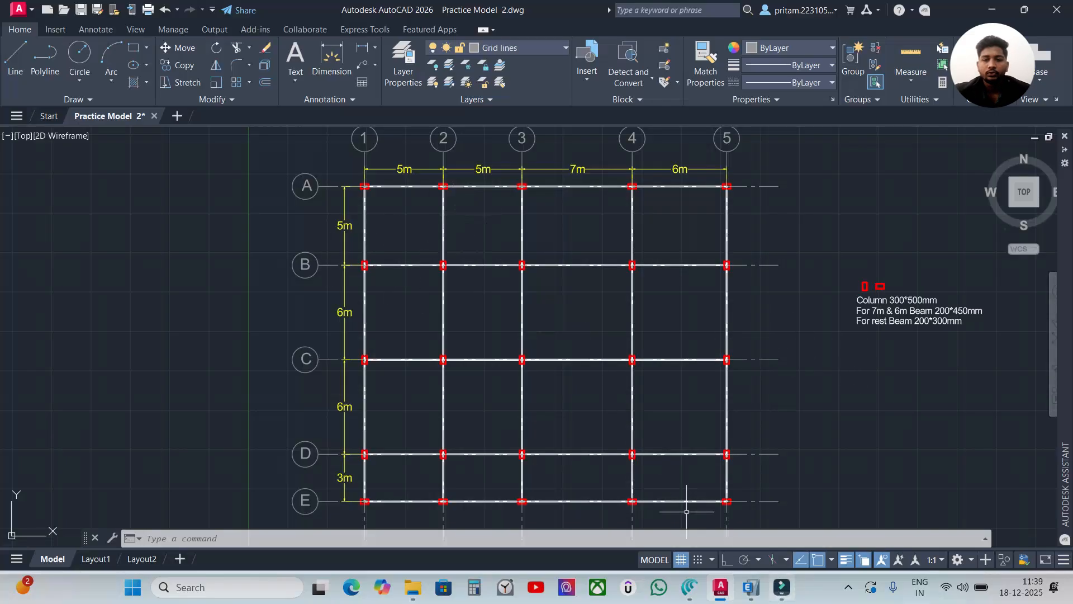
Return to ETABS and start Quick Draw for frame objects with the Beam 200*300mm section.
{"action": "left_click", "coordinate": [748, 591]}
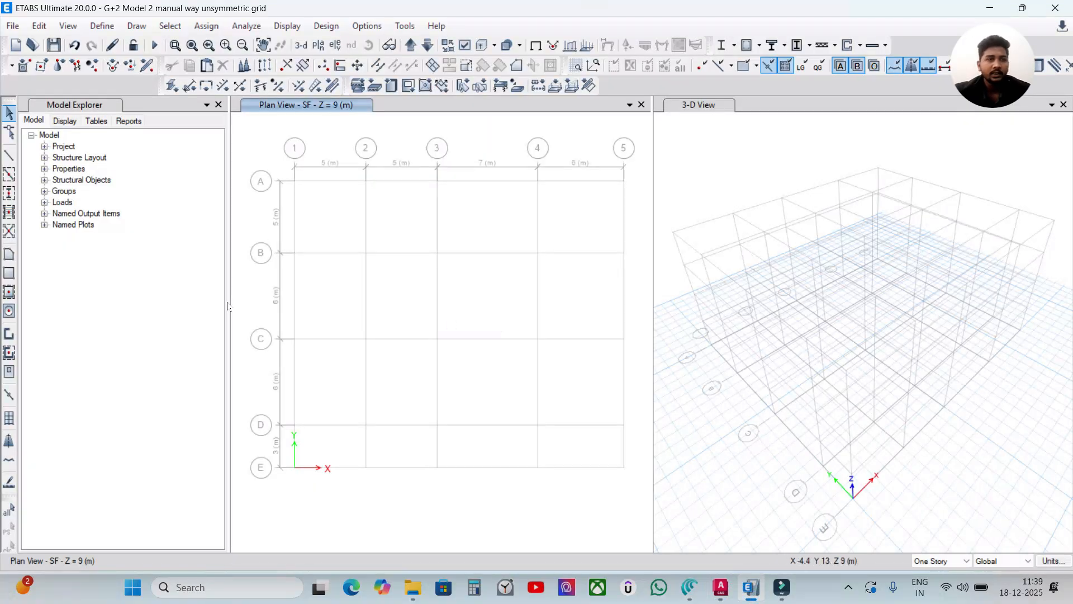
{"action": "left_click", "coordinate": [9, 176]}
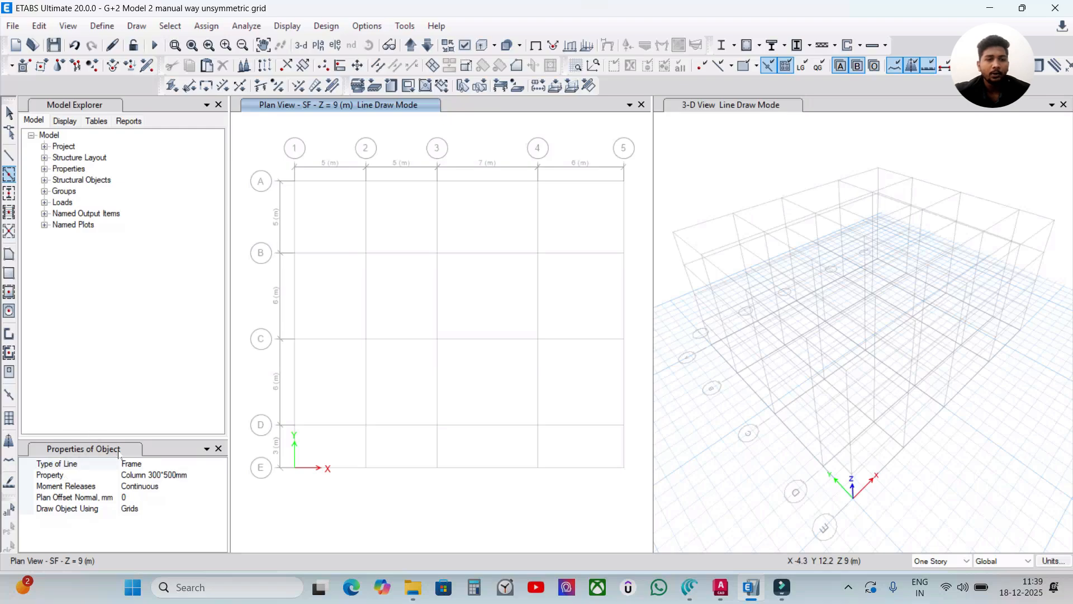
{"action": "left_click", "coordinate": [140, 475]}
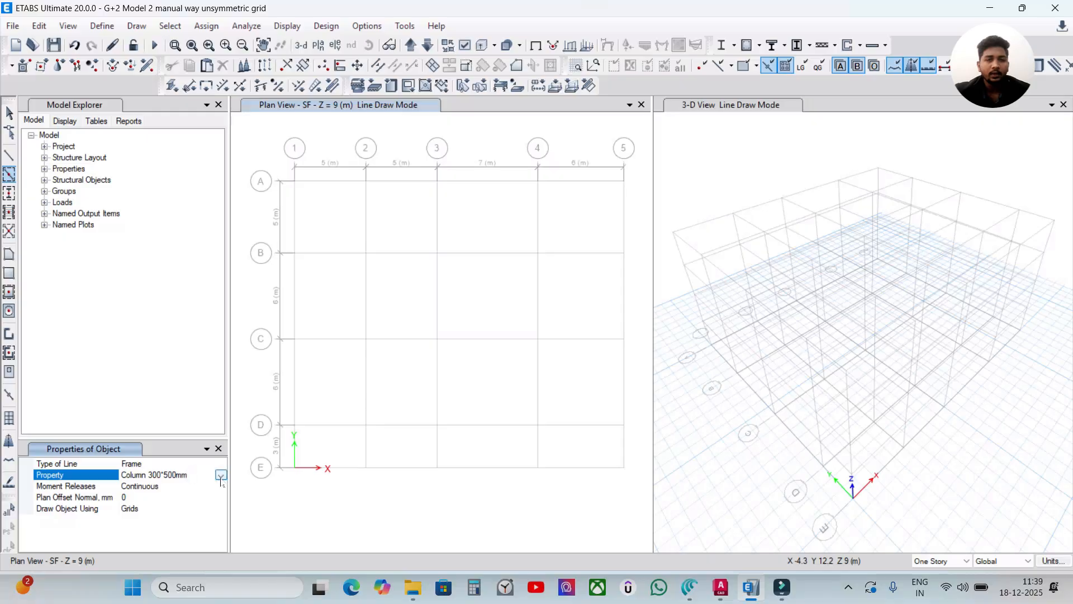
{"action": "left_click", "coordinate": [221, 476]}
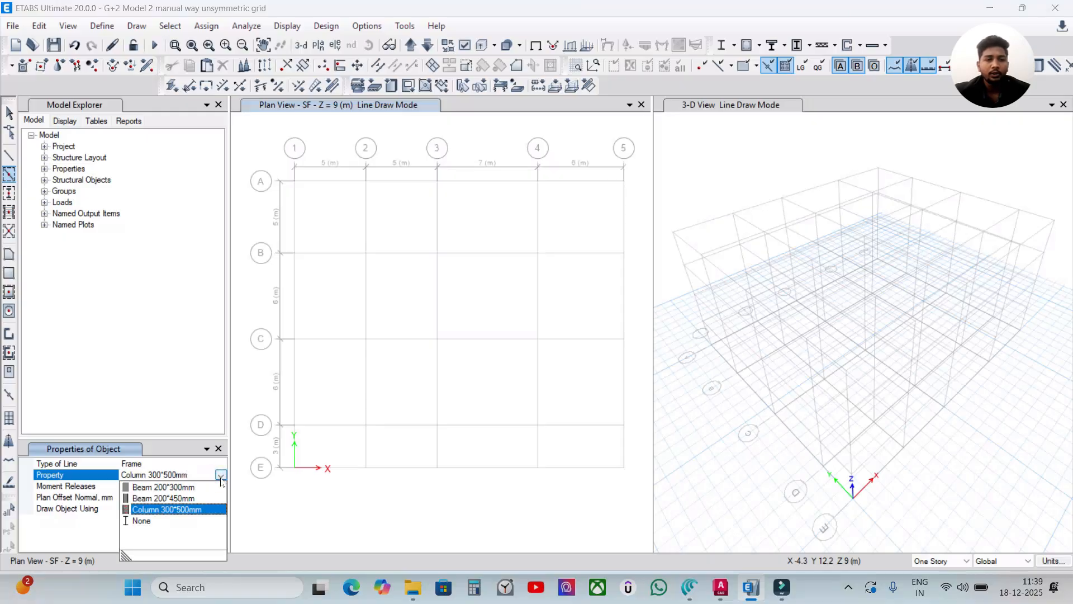
{"action": "left_click", "coordinate": [178, 487]}
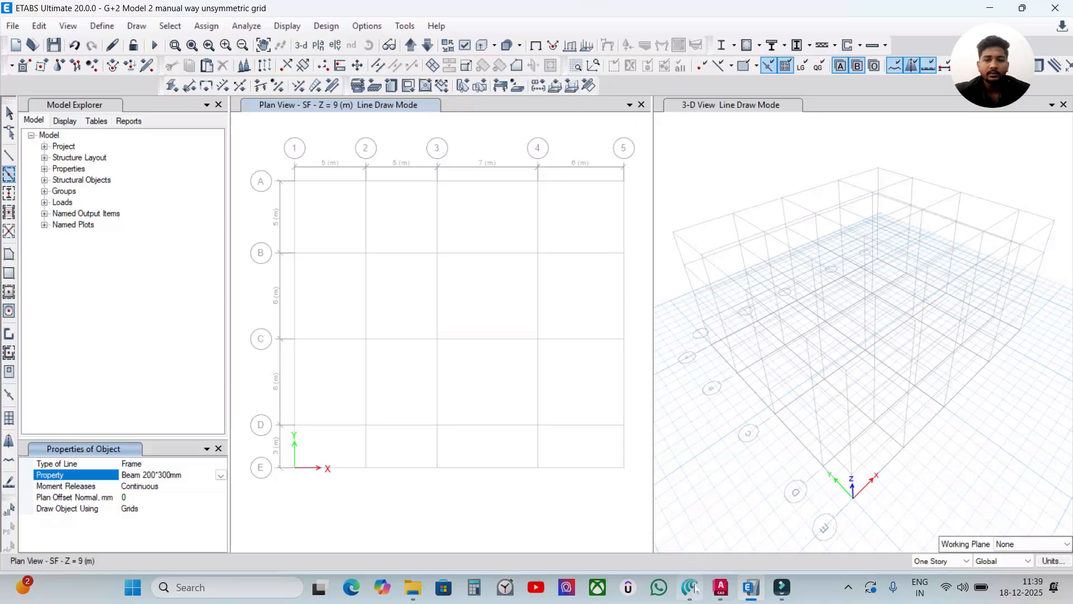
{"action": "mouse_move", "coordinate": [721, 587]}
{"action": "left_click", "coordinate": [743, 532]}
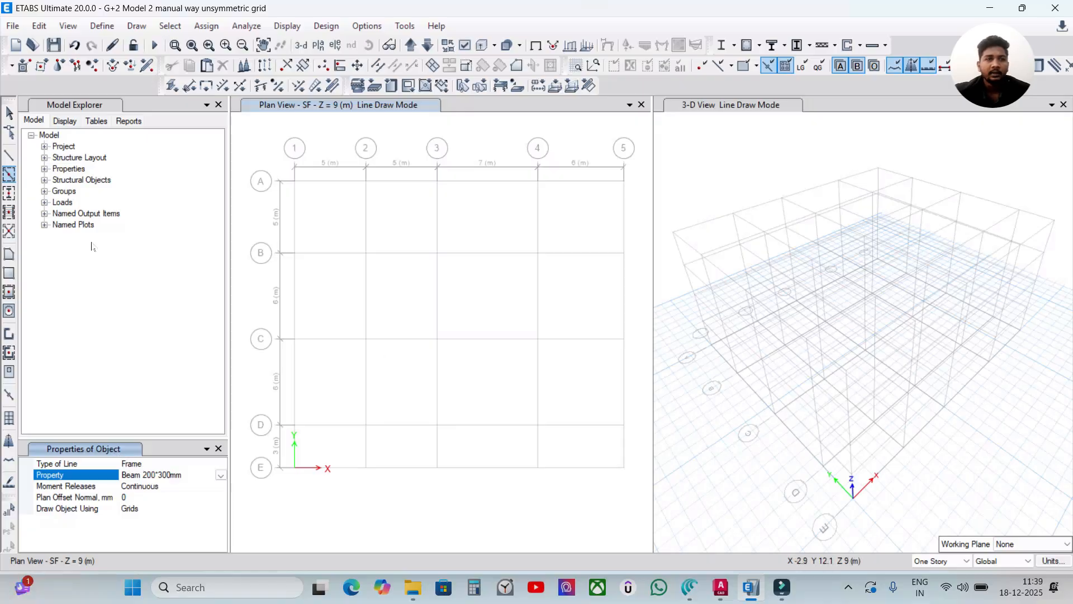
Quick-draw Beam 200*300mm members on the four sides of the bay between grids 1–2 and A–B in plan.
{"action": "left_click", "coordinate": [10, 175]}
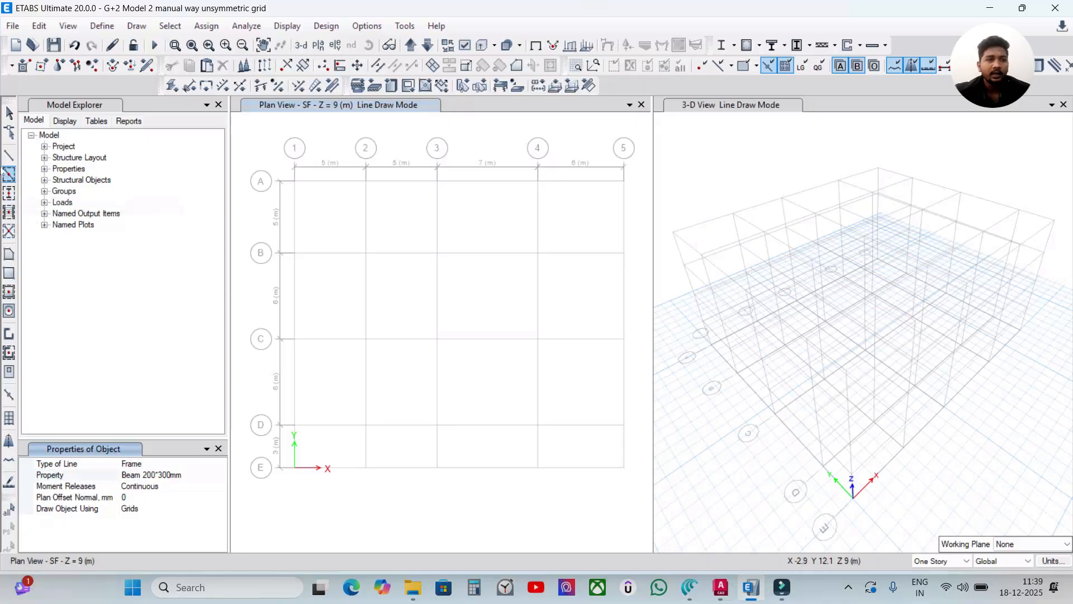
{"action": "left_click", "coordinate": [9, 175]}
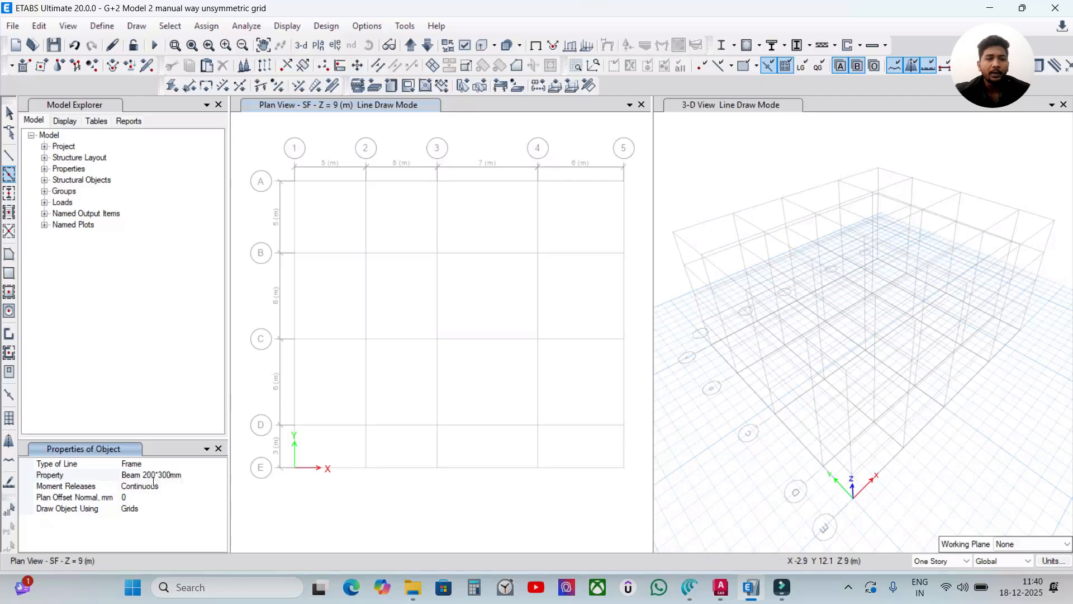
{"action": "left_click", "coordinate": [188, 475]}
{"action": "left_click", "coordinate": [221, 474]}
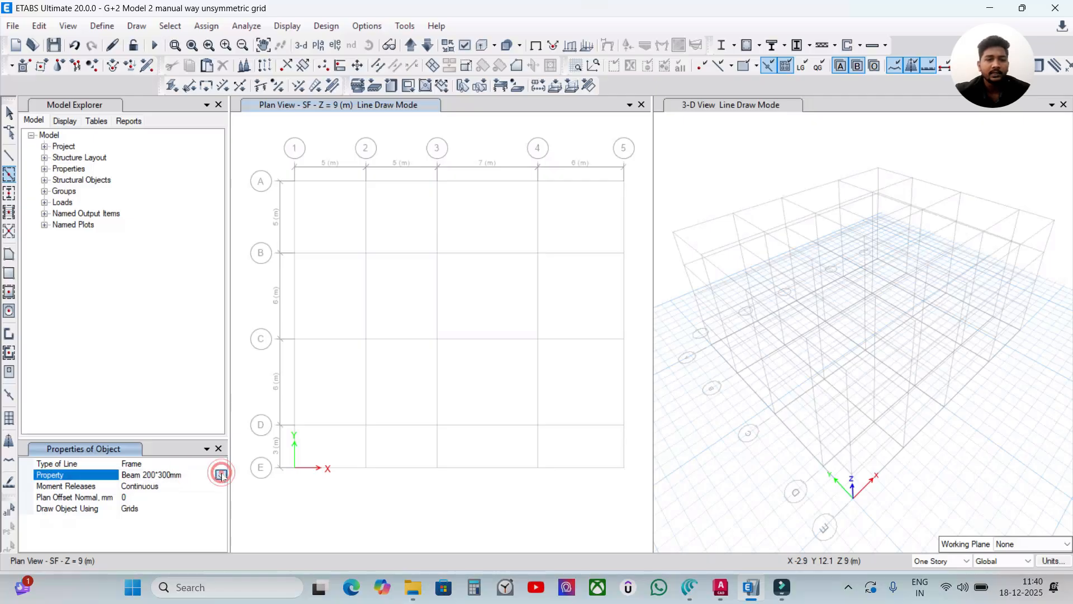
{"action": "left_click", "coordinate": [199, 487]}
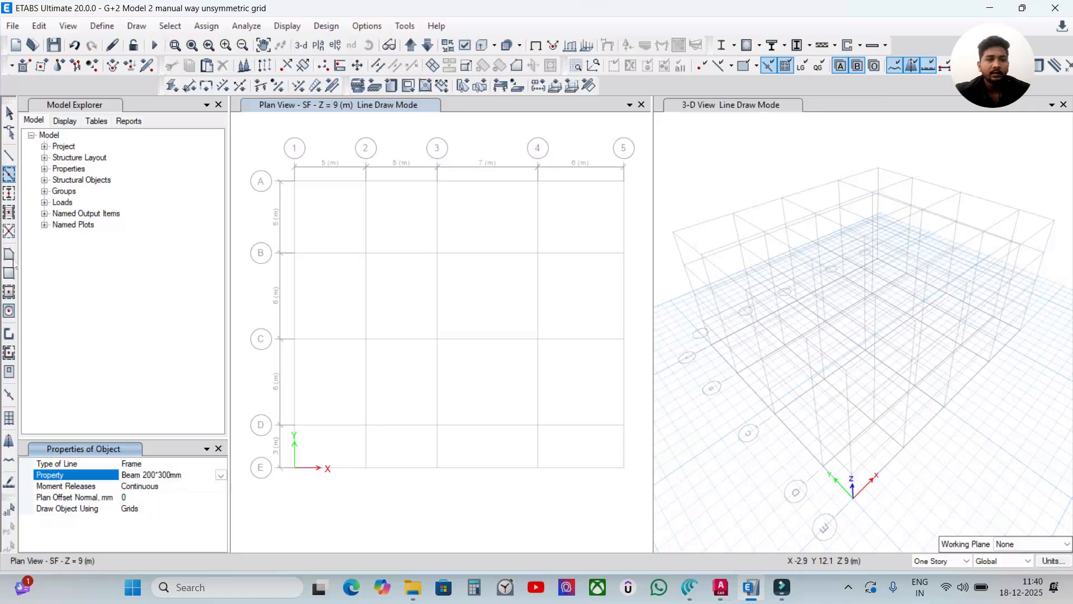
{"action": "left_click", "coordinate": [88, 315]}
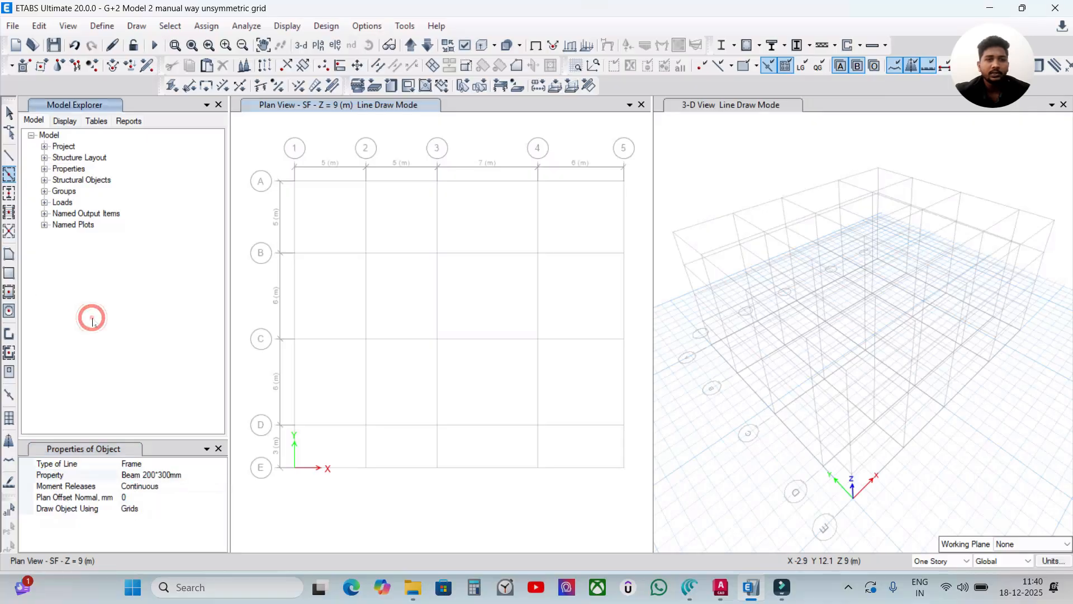
{"action": "left_click", "coordinate": [323, 184]}
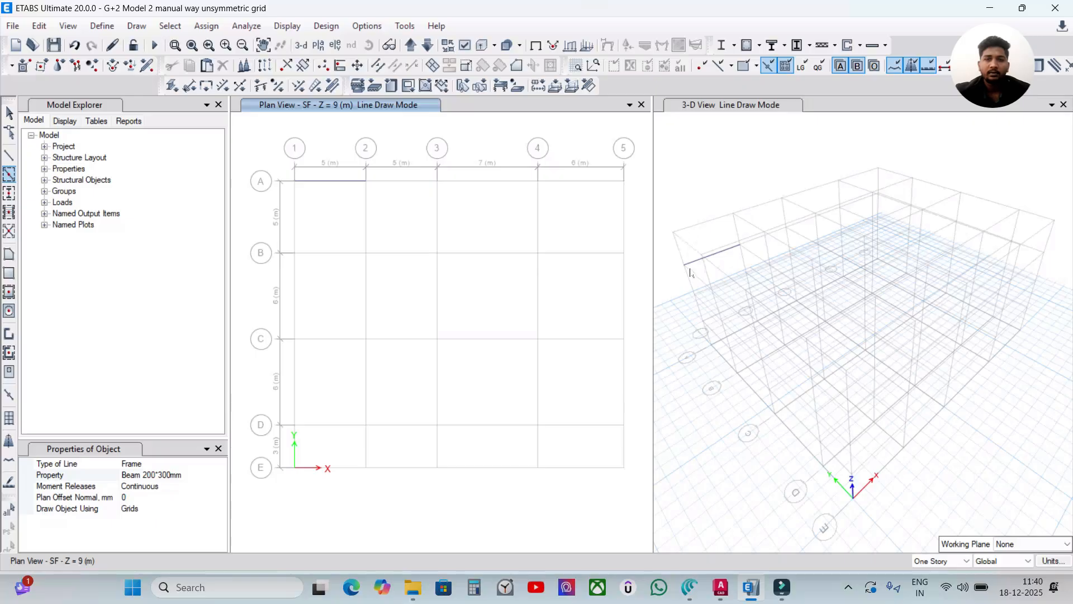
{"action": "left_click", "coordinate": [302, 219]}
{"action": "left_click", "coordinate": [320, 249]}
{"action": "left_click", "coordinate": [366, 234]}
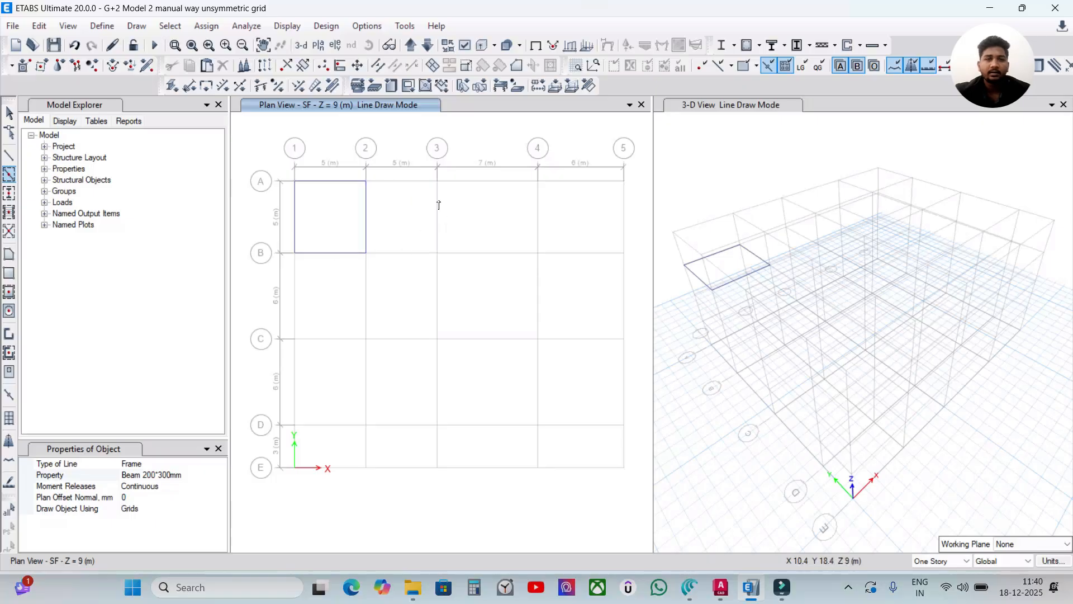
{"action": "key", "text": "Escape"}
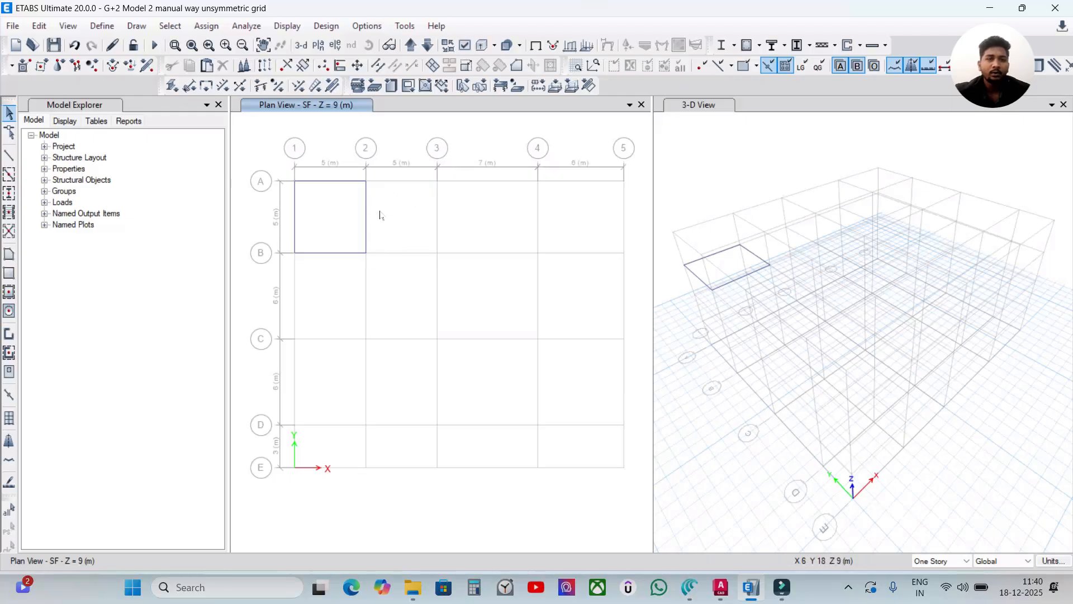
Delete the four trial beams around the bay between grids 1–2 and A–B.
{"action": "left_click_drag", "start_coordinate": [382, 169], "coordinate": [269, 258]}
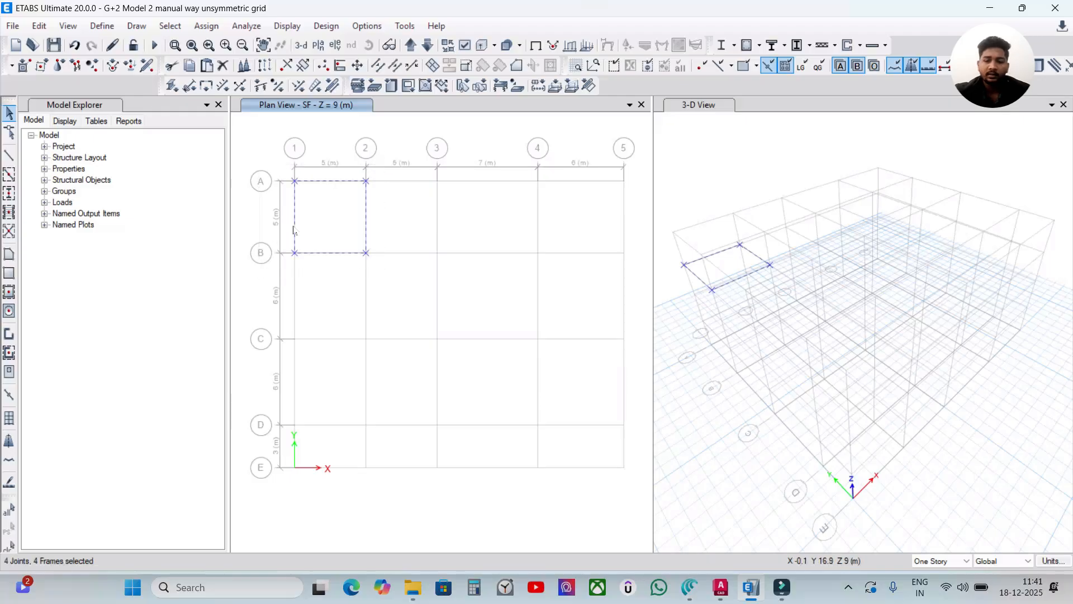
{"action": "key", "text": "Delete"}
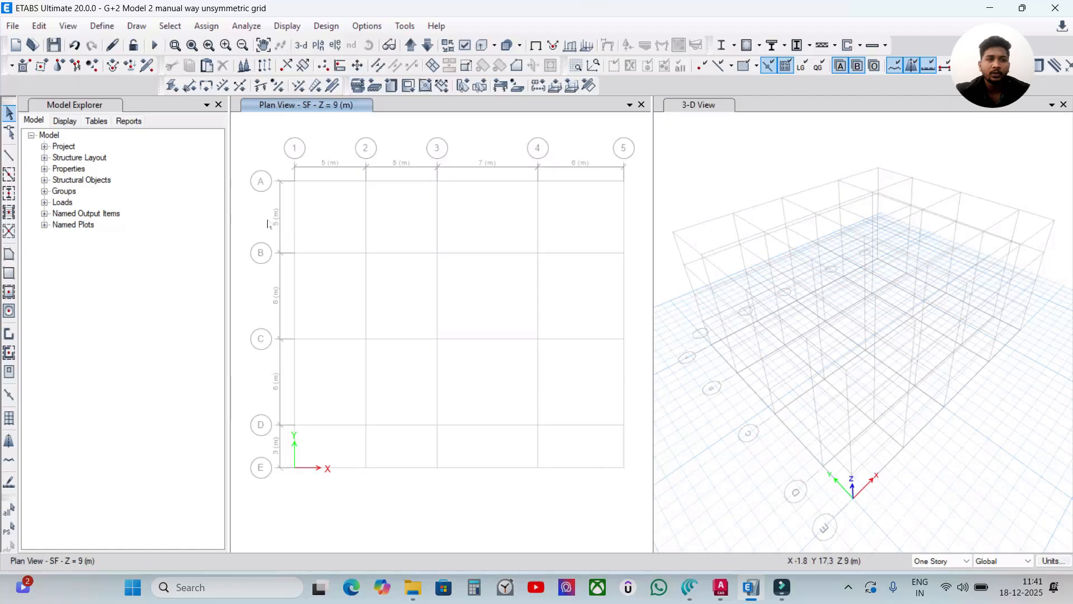
Quick-draw a trial Beam 200*300mm on grid A between grids 1 and 2, and undo it.
{"action": "left_click", "coordinate": [12, 176]}
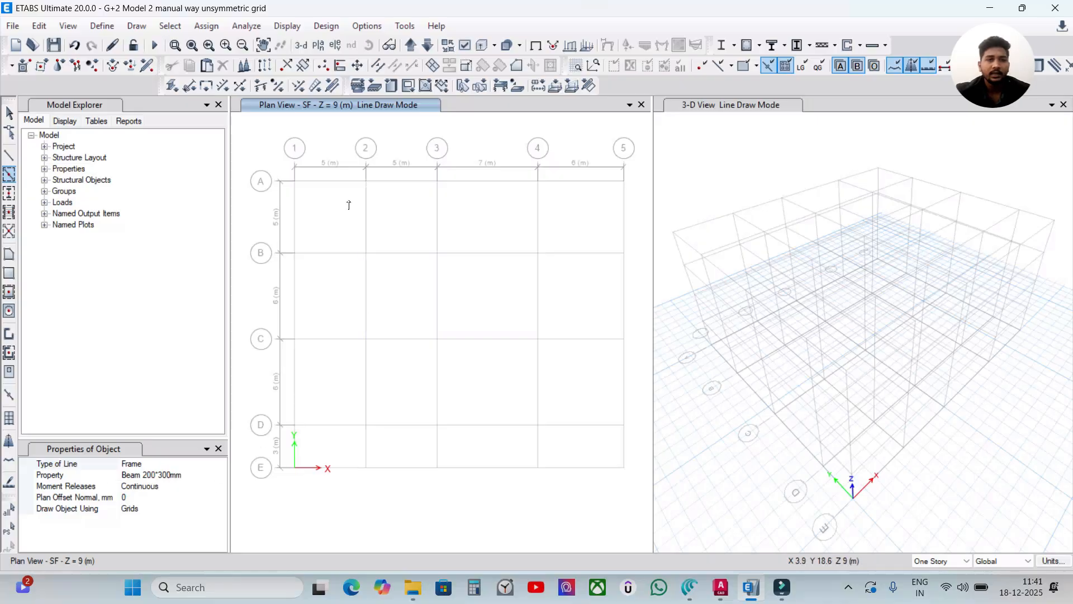
{"action": "scroll", "coordinate": [279, 180], "scroll_direction": "up", "scroll_amount": 3}
{"action": "scroll", "coordinate": [279, 180], "scroll_direction": "down", "scroll_amount": 4}
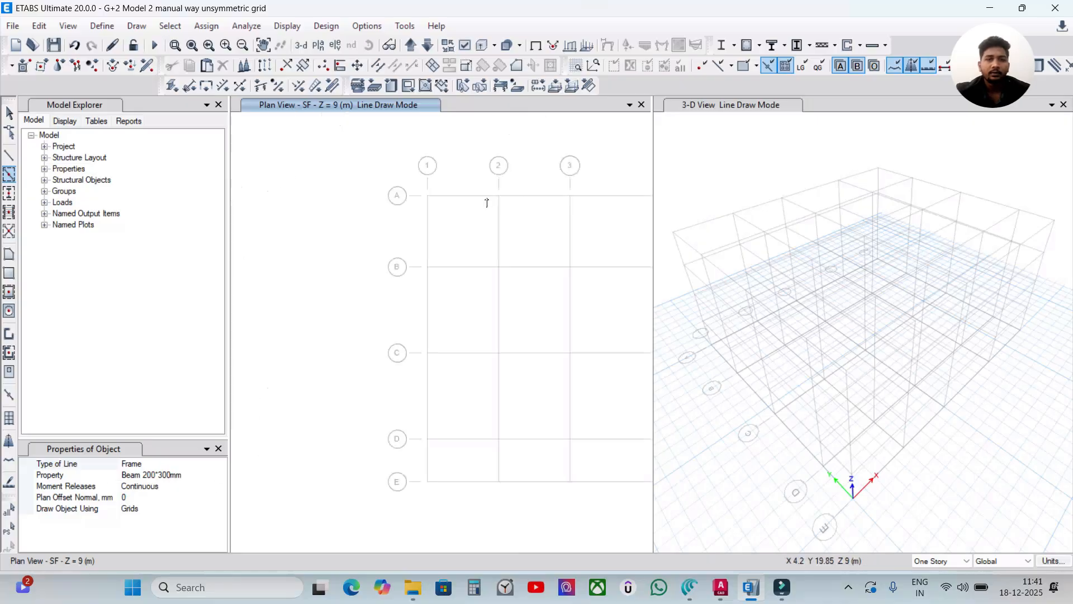
{"action": "middle_click_drag", "start_coordinate": [539, 211], "coordinate": [425, 223]}
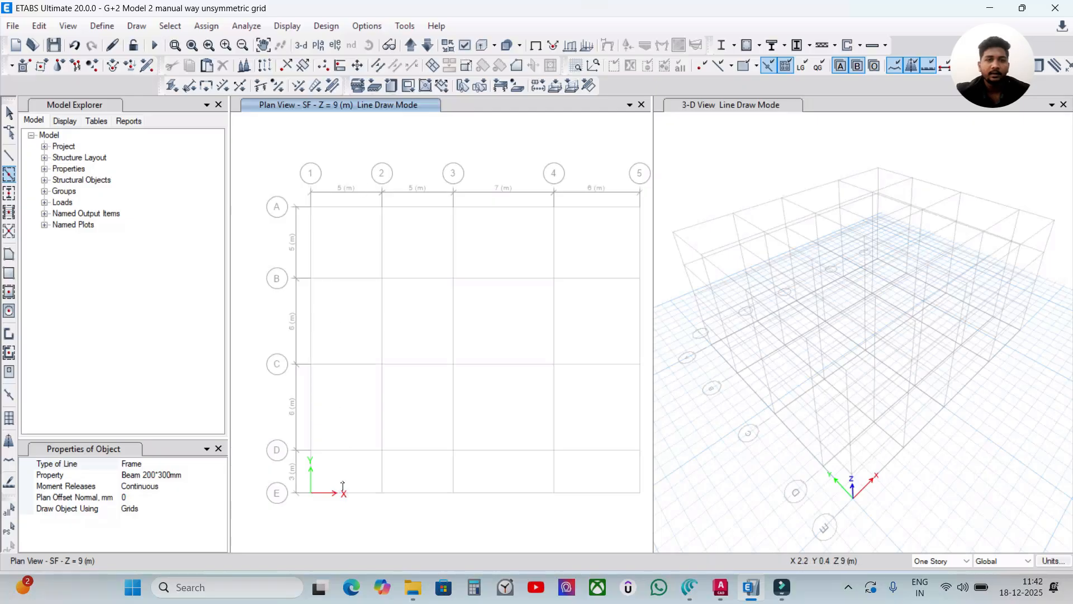
{"action": "mouse_move", "coordinate": [390, 175]}
{"action": "left_mouse_down"}
{"action": "mouse_move", "coordinate": [310, 356]}
{"action": "mouse_move", "coordinate": [309, 103]}
{"action": "mouse_move", "coordinate": [353, 157]}
{"action": "mouse_move", "coordinate": [315, 401]}
{"action": "mouse_move", "coordinate": [328, 511]}
{"action": "left_mouse_up"}
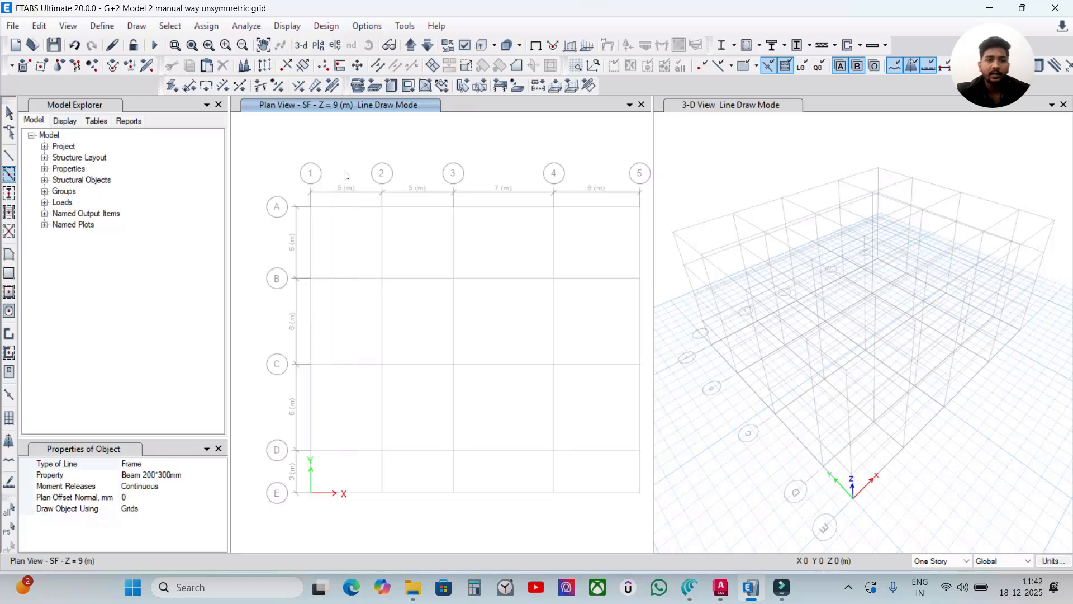
{"action": "left_click", "coordinate": [351, 206]}
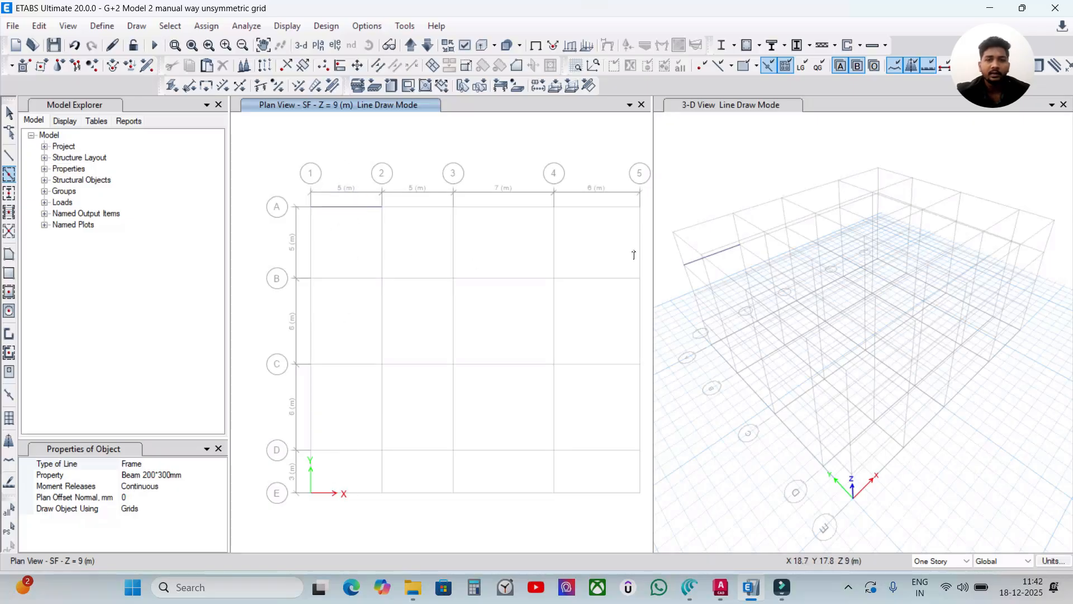
{"action": "key", "text": "ctrl+z"}
Set the story option for drawing to All Stories.
{"action": "left_click", "coordinate": [953, 560]}
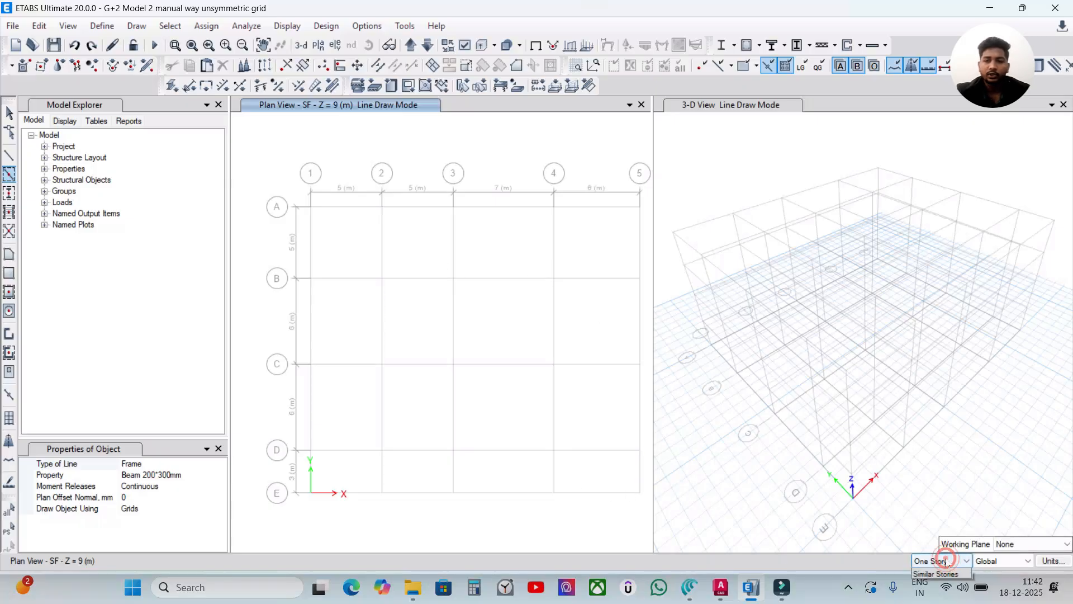
{"action": "left_click", "coordinate": [933, 580]}
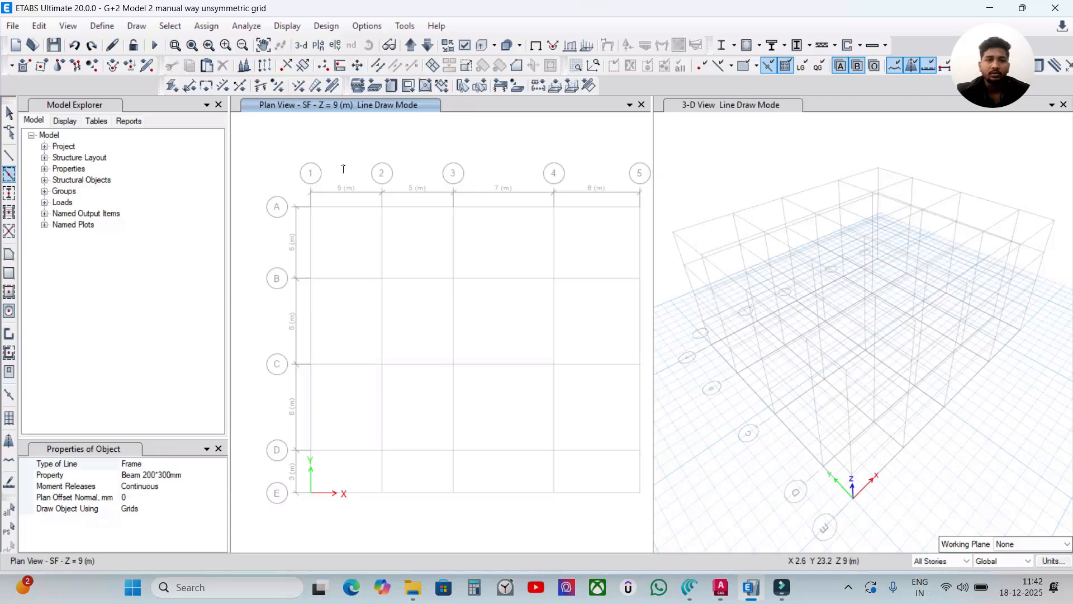
Quick-draw Beam 200*300mm members between grids 1 and 2 on grid lines A, B, C, D and E in plan.
{"action": "left_click", "coordinate": [347, 207]}
{"action": "left_click", "coordinate": [353, 278]}
{"action": "left_click", "coordinate": [344, 364]}
{"action": "left_click", "coordinate": [350, 450]}
{"action": "left_click", "coordinate": [353, 499]}
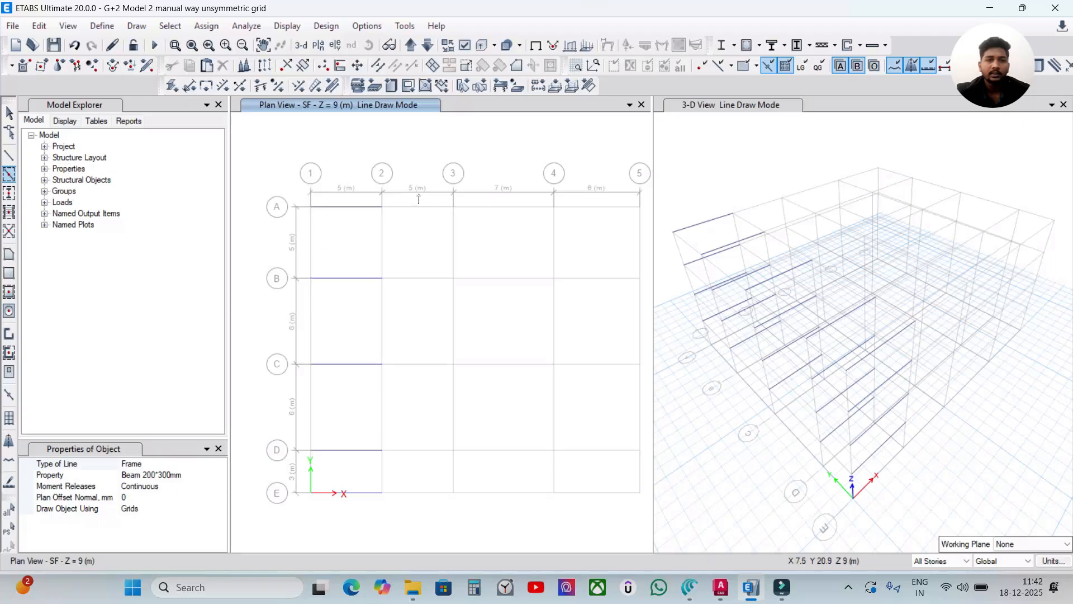
Quick-draw Beam 200*300mm members between grids 2 and 3 on grid lines A through E.
{"action": "scroll", "coordinate": [410, 201], "scroll_direction": "up", "scroll_amount": 3}
{"action": "scroll", "coordinate": [411, 201], "scroll_direction": "down", "scroll_amount": 3}
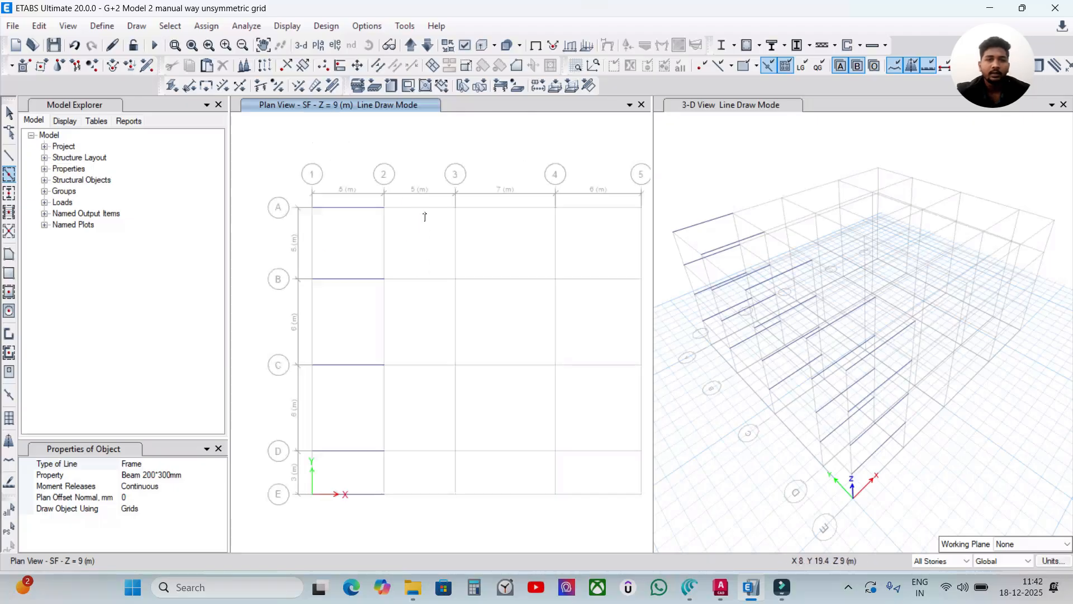
{"action": "left_click", "coordinate": [424, 210]}
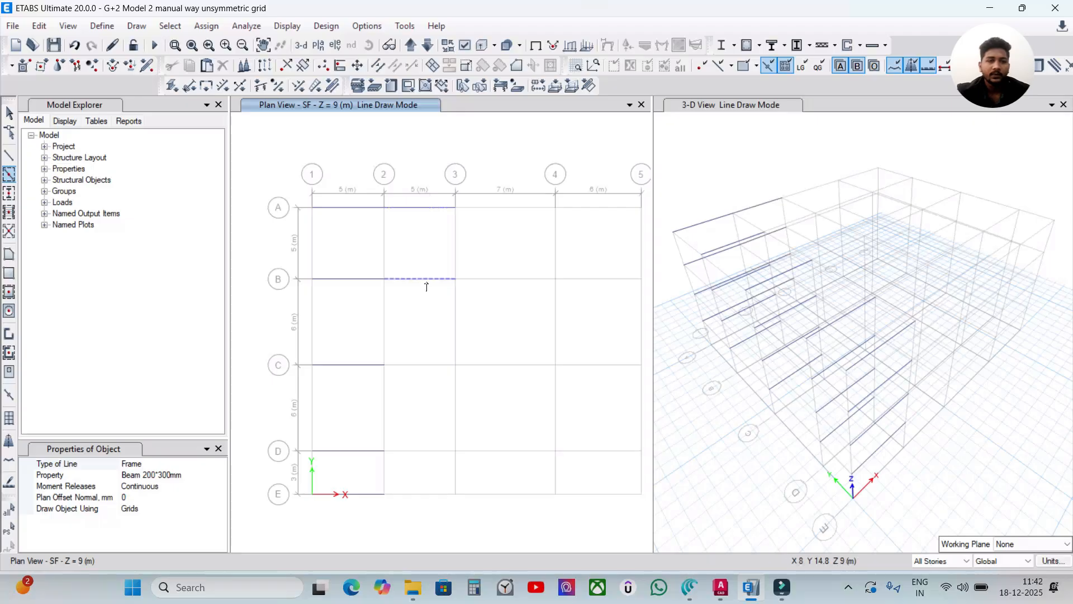
{"action": "left_click", "coordinate": [428, 288]}
{"action": "left_click", "coordinate": [422, 367]}
{"action": "left_click", "coordinate": [425, 453]}
{"action": "left_click", "coordinate": [424, 498]}
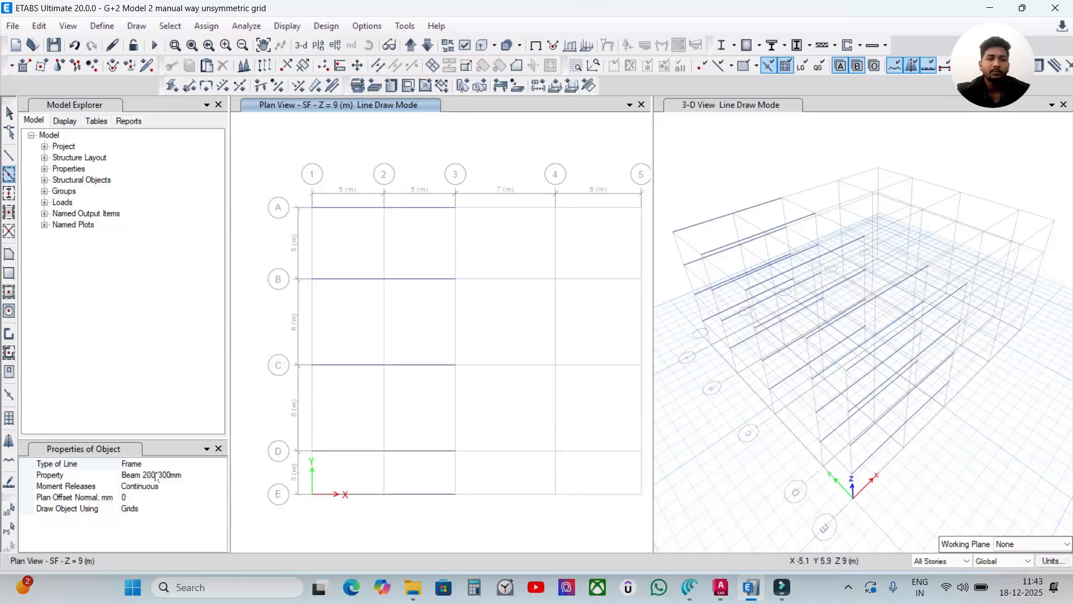
Quick-draw Beam 200*300mm members between grids A and B on grid lines 1 through 5.
{"action": "left_click", "coordinate": [317, 255]}
{"action": "left_click", "coordinate": [384, 239]}
{"action": "left_click", "coordinate": [454, 234]}
{"action": "left_click", "coordinate": [558, 244]}
{"action": "left_click", "coordinate": [638, 232]}
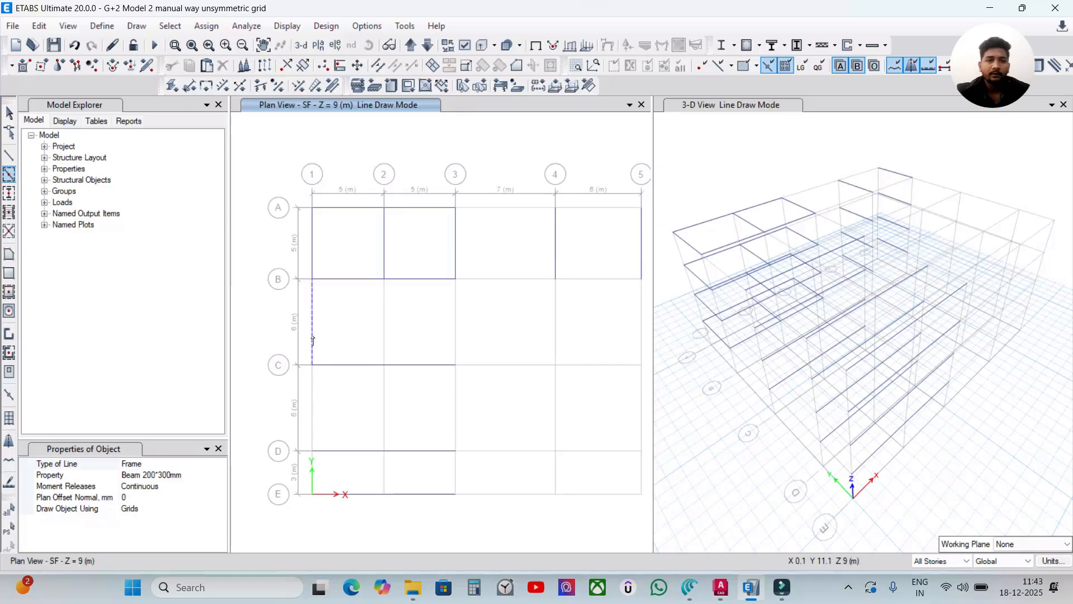
{"action": "scroll", "coordinate": [313, 340], "scroll_direction": "up", "scroll_amount": 3}
{"action": "scroll", "coordinate": [312, 396], "scroll_direction": "down", "scroll_amount": 3}
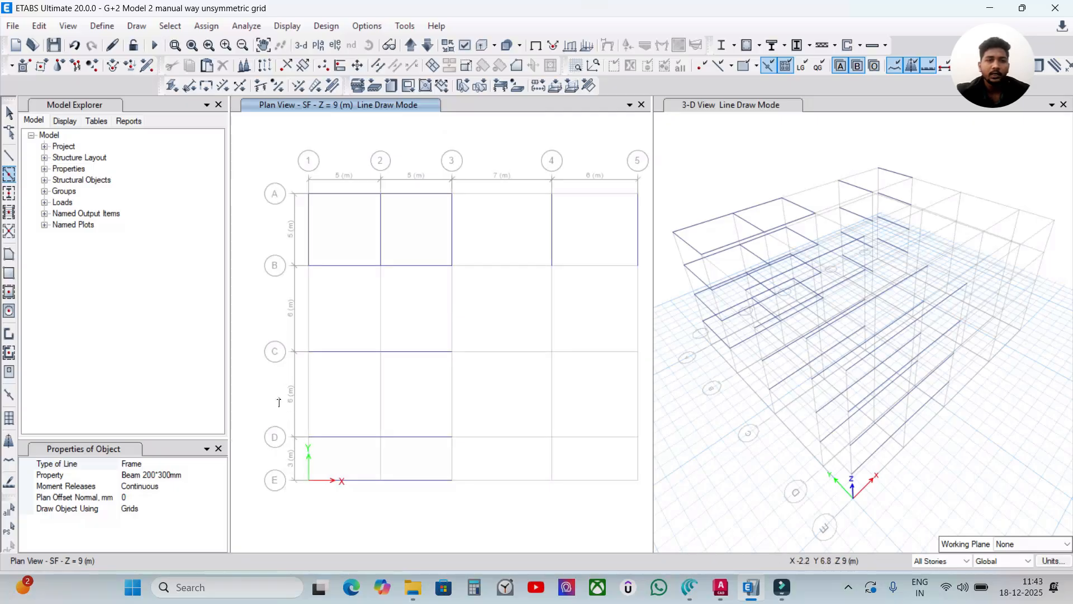
Set the graphics preferences to a maximum graphic font size of 10 points and a minimum of 5 points.
{"action": "left_click", "coordinate": [372, 28]}
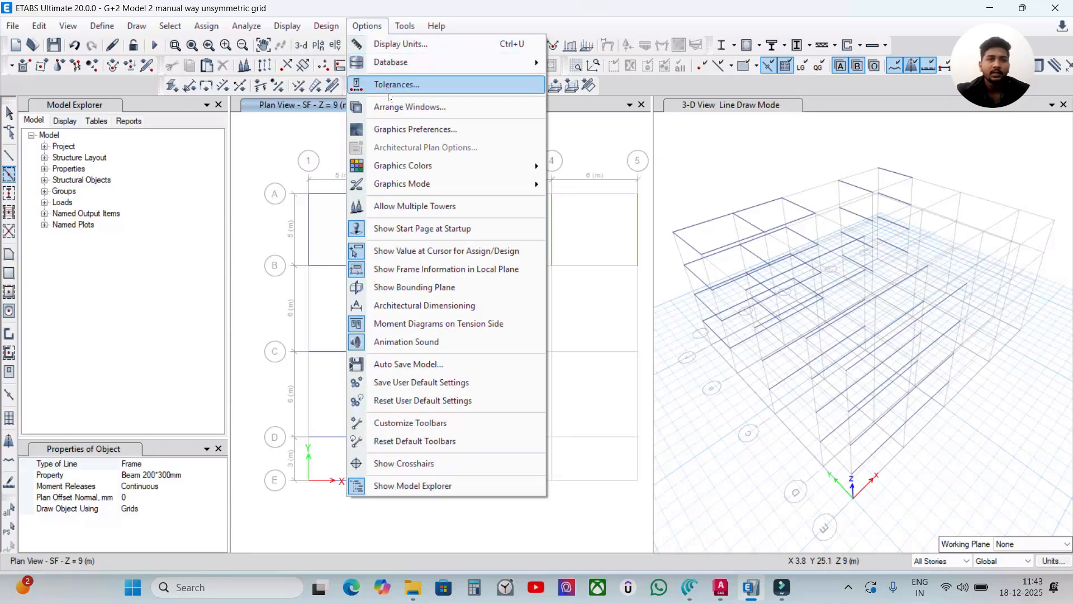
{"action": "left_click", "coordinate": [403, 131]}
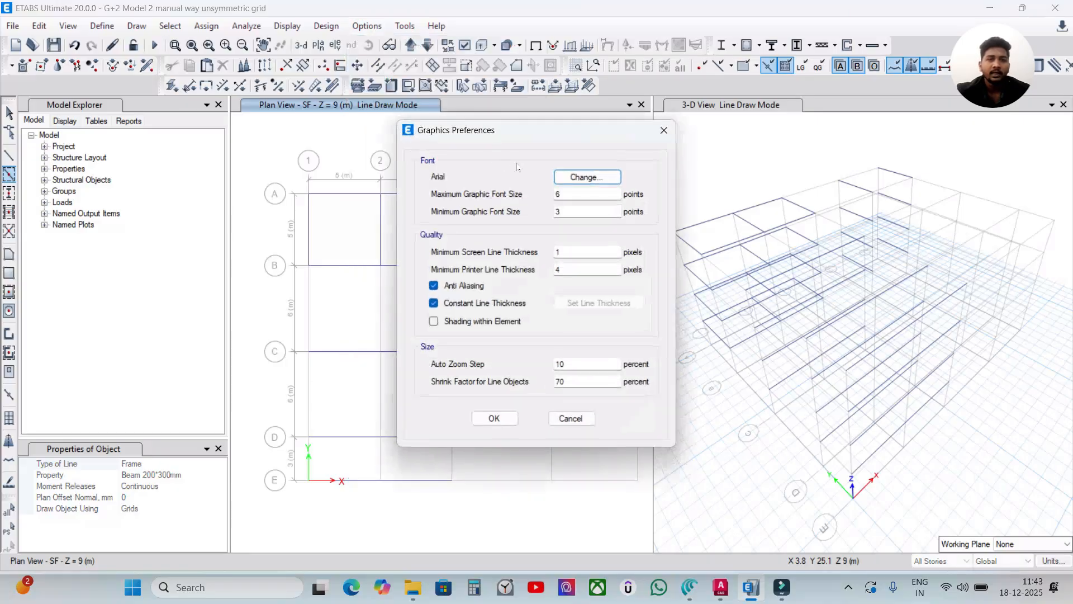
{"action": "double_click", "coordinate": [559, 194]}
{"action": "type", "text": "10"}
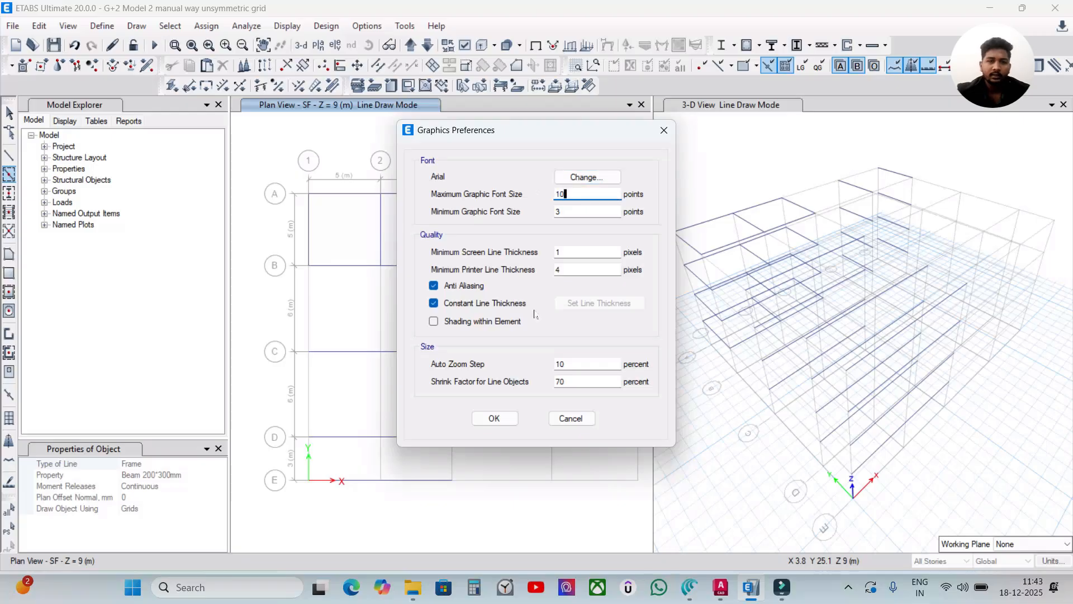
{"action": "left_click", "coordinate": [494, 418]}
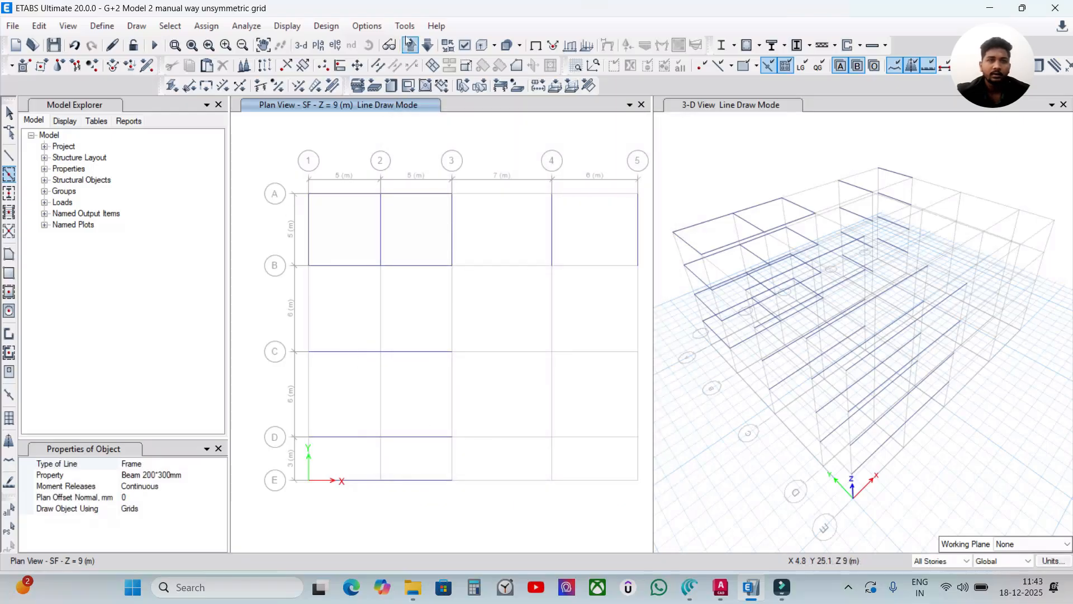
{"action": "left_click", "coordinate": [366, 26]}
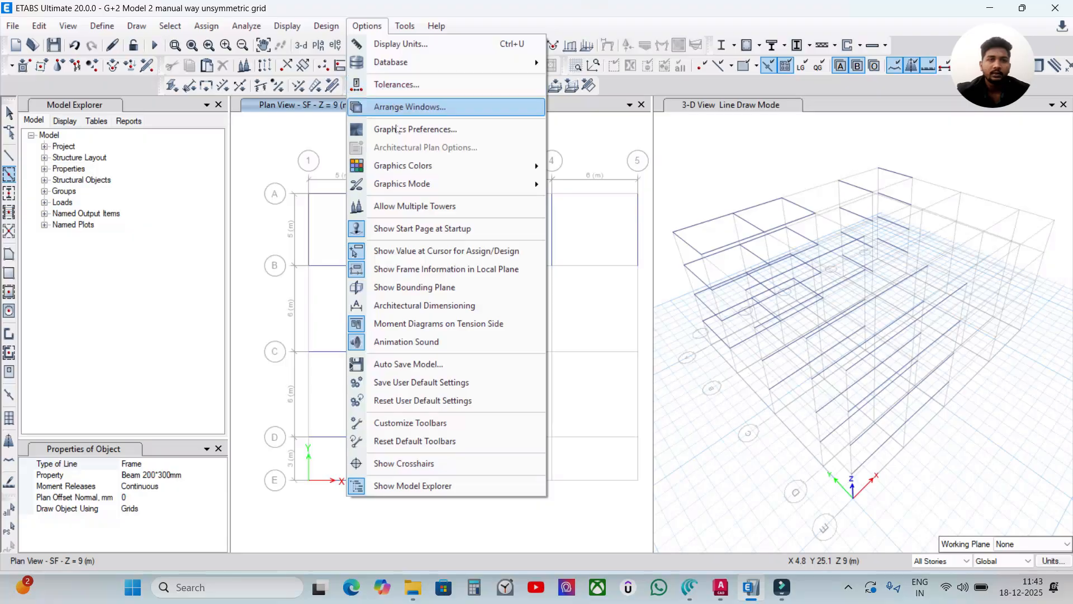
{"action": "left_click", "coordinate": [427, 129]}
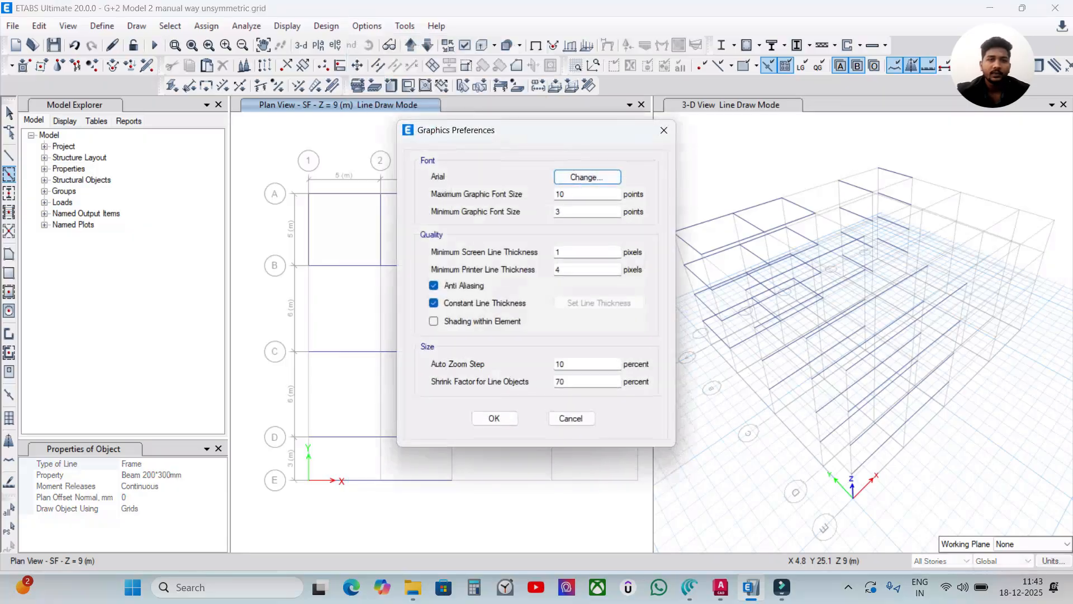
{"action": "double_click", "coordinate": [574, 213]}
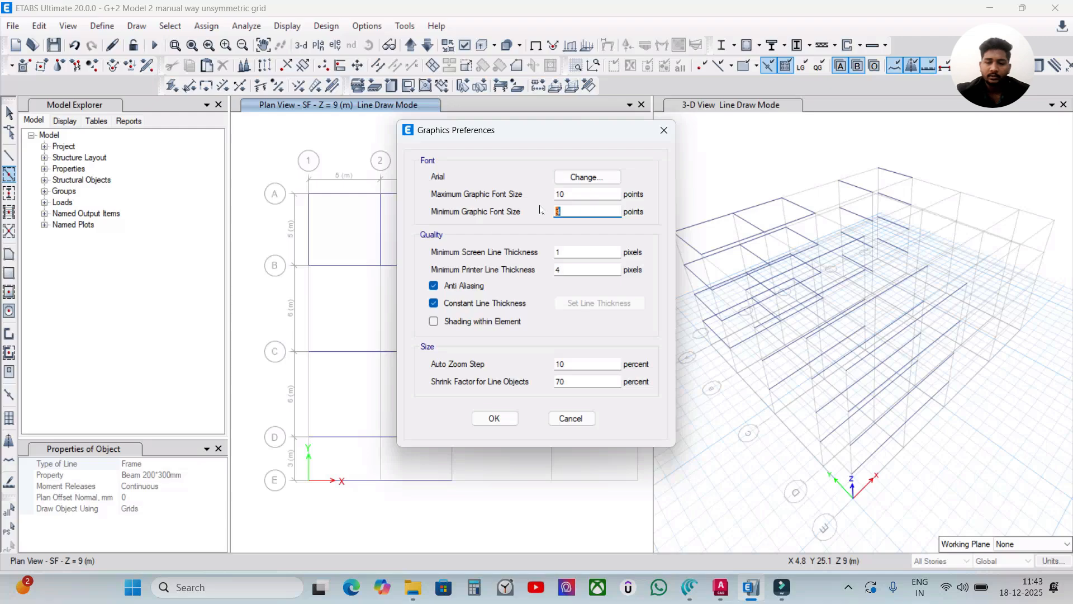
{"action": "type", "text": "5"}
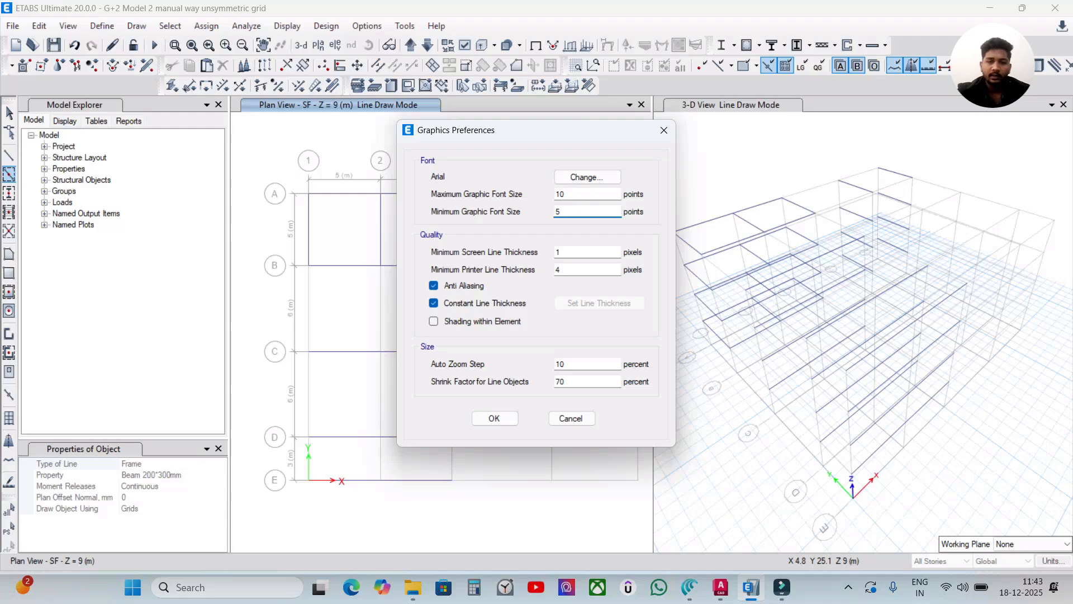
{"action": "left_click", "coordinate": [492, 419]}
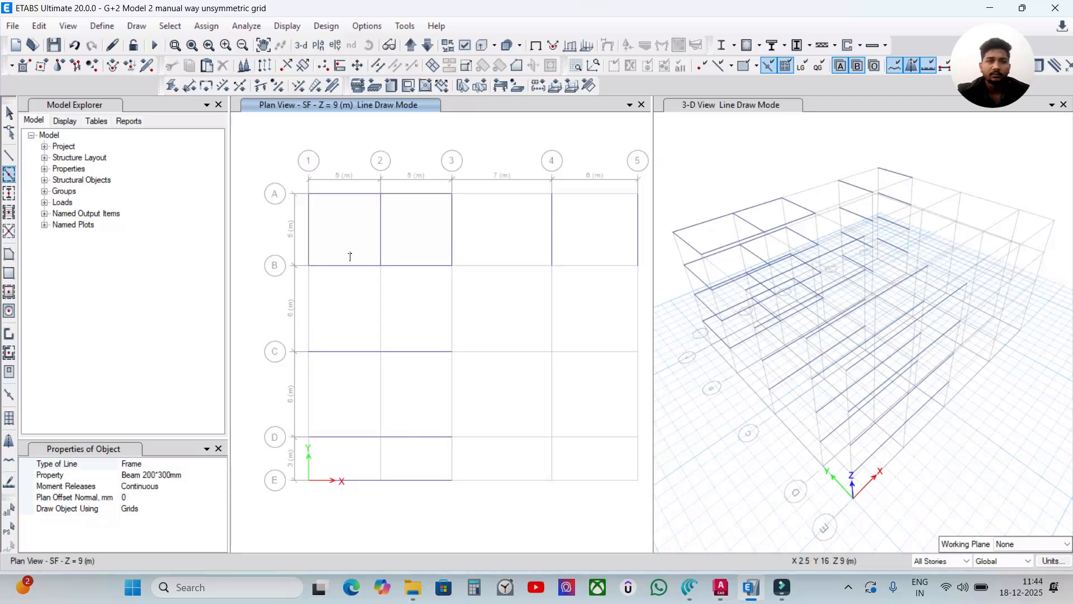
Quick-draw Beam 200*300mm members between grids D and E on grid lines 1 through 5, and end the drawing command.
{"action": "left_click", "coordinate": [321, 467]}
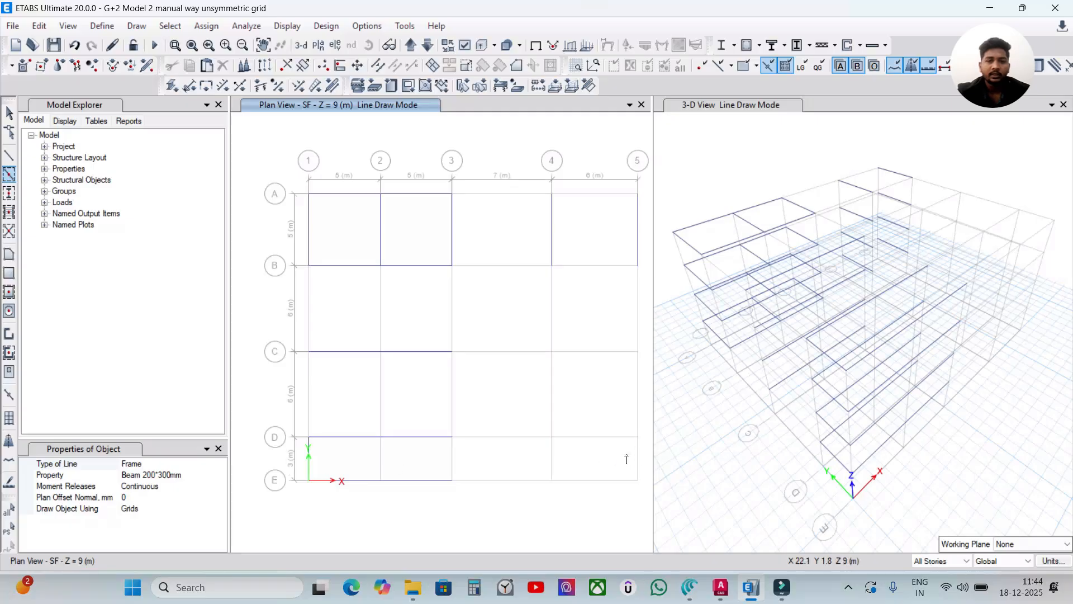
{"action": "left_click", "coordinate": [383, 454]}
{"action": "left_click", "coordinate": [453, 459]}
{"action": "left_click", "coordinate": [553, 459]}
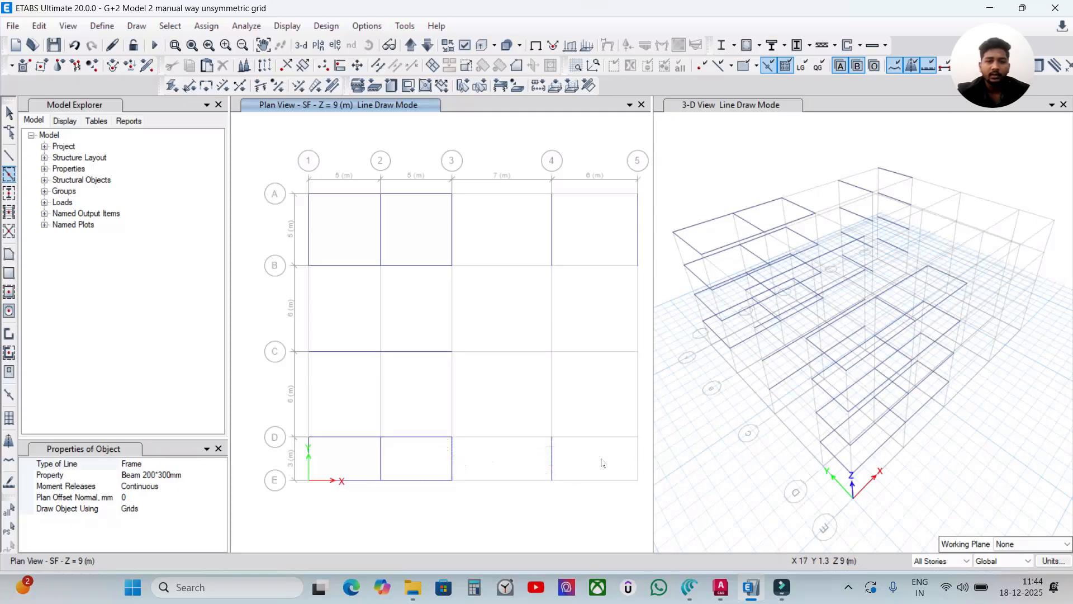
{"action": "left_click", "coordinate": [636, 460]}
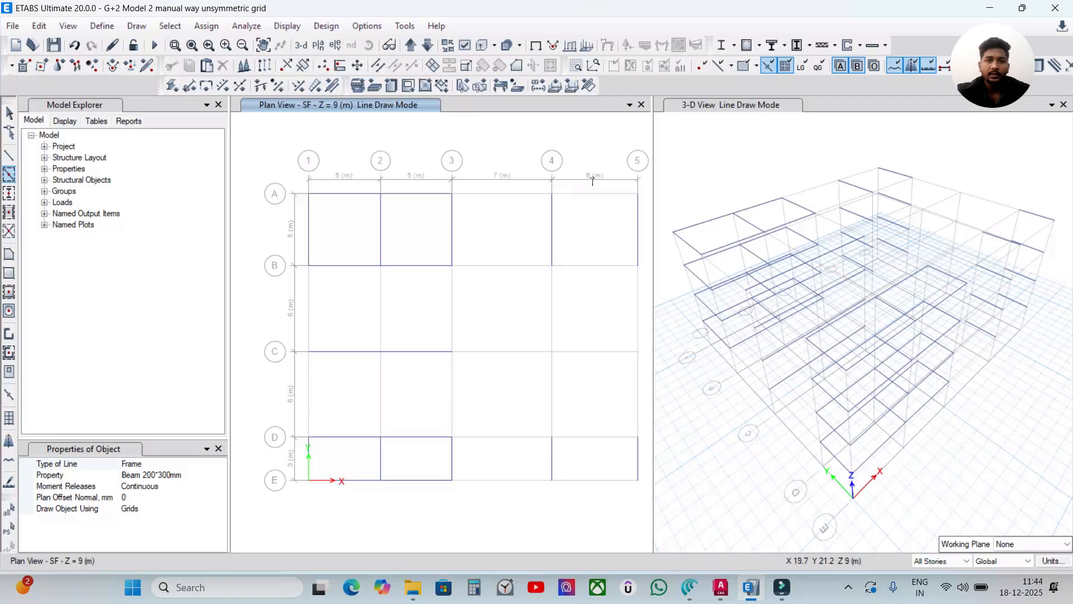
{"action": "left_click", "coordinate": [159, 485]}
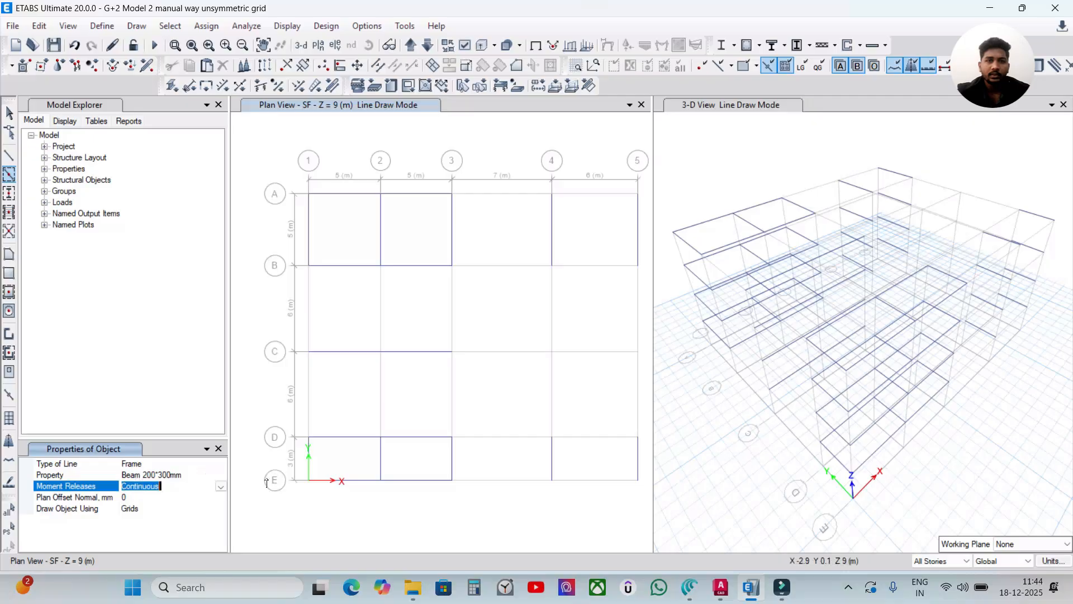
{"action": "key", "text": "Escape"}
{"action": "key", "text": "Escape"}
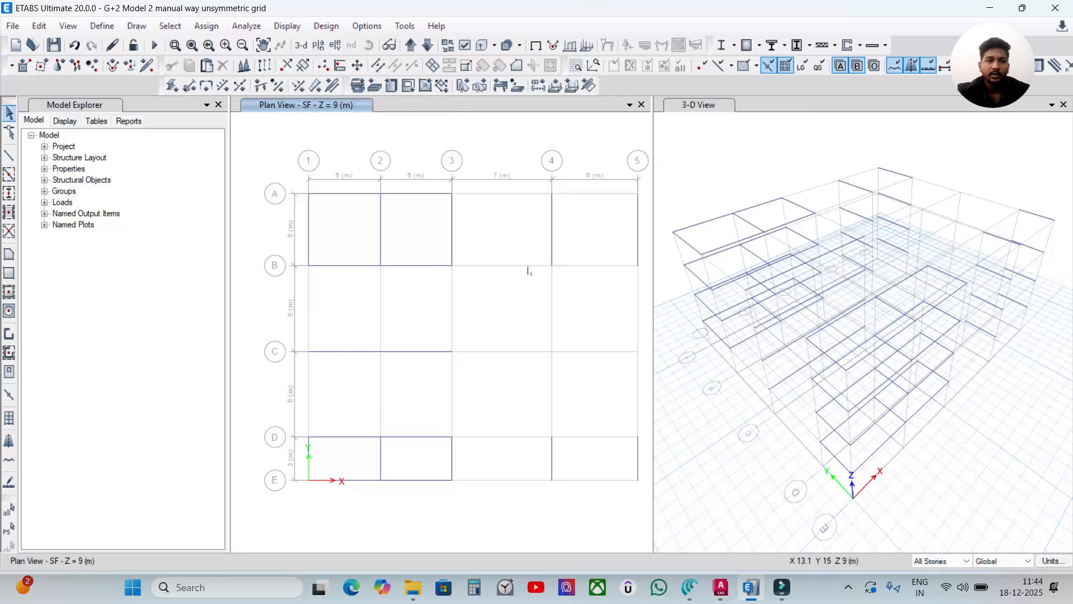
{"action": "left_click", "coordinate": [9, 194]}
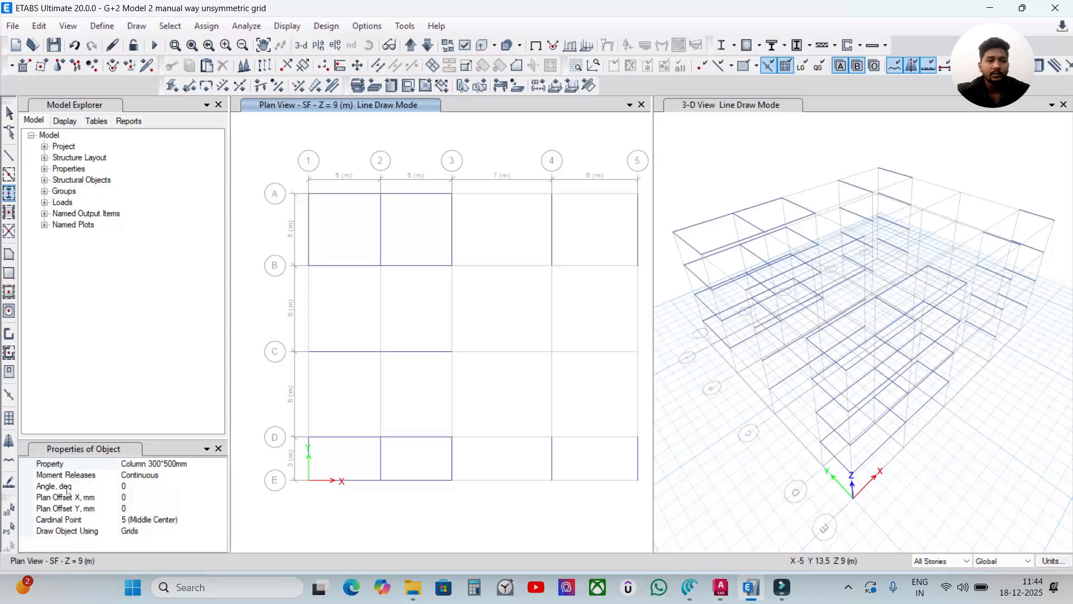
{"action": "left_click", "coordinate": [199, 467]}
{"action": "left_click", "coordinate": [221, 464]}
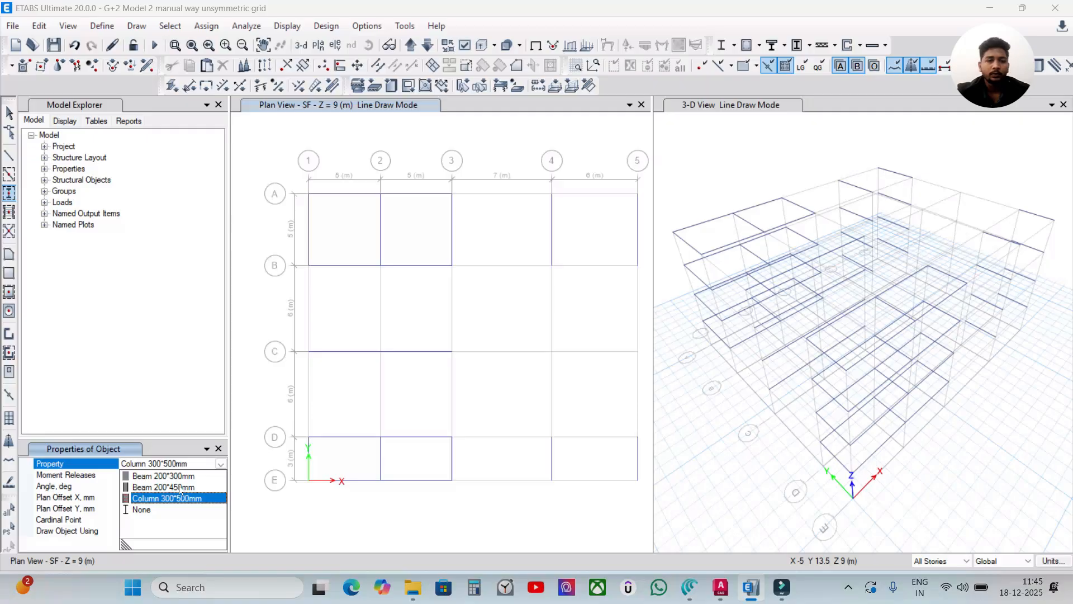
{"action": "left_click", "coordinate": [179, 486]}
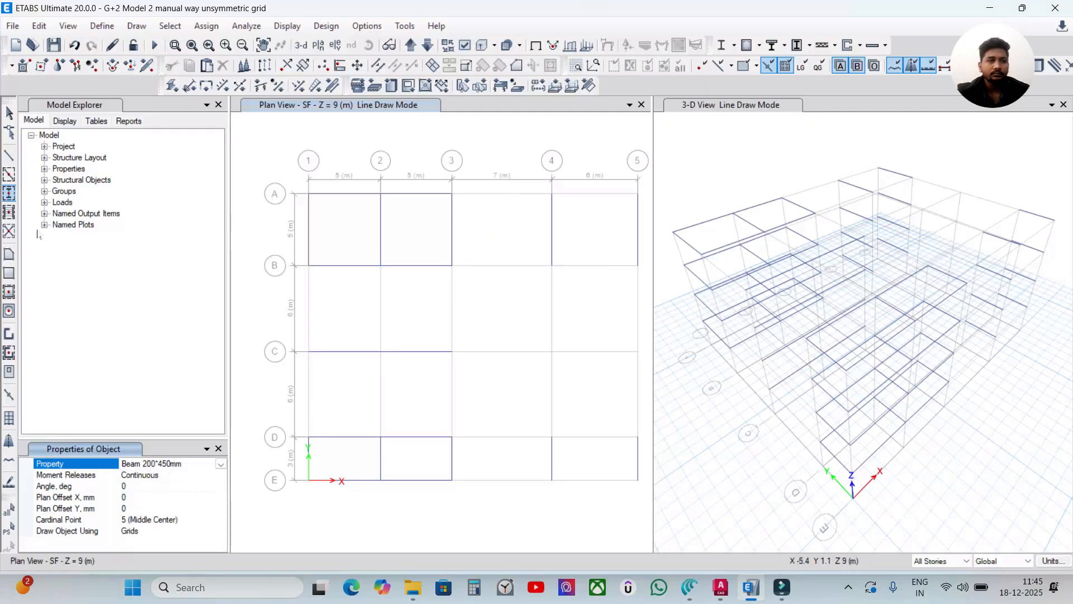
{"action": "left_click", "coordinate": [10, 194]}
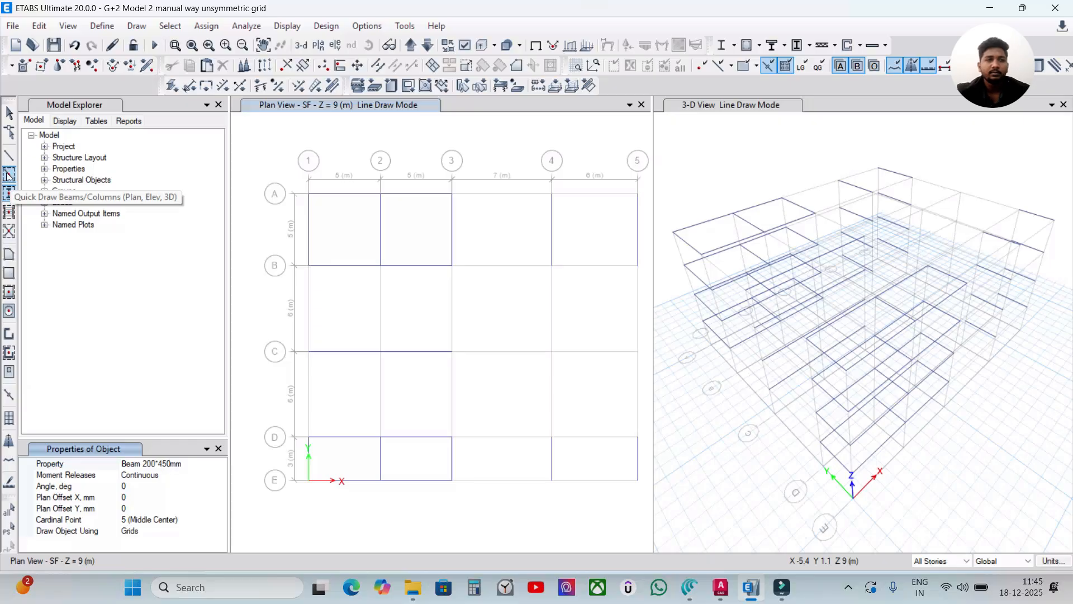
Quick-draw Beam 200*450mm members on grid lines A and B in the bays between grids 3–4 and 4–5.
{"action": "left_click", "coordinate": [8, 175]}
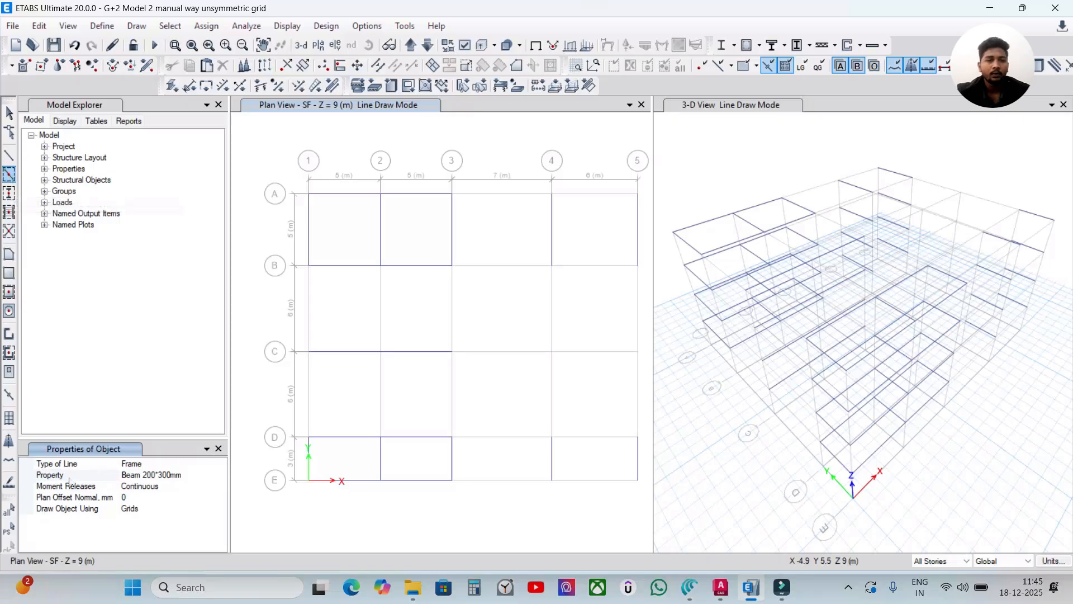
{"action": "left_click", "coordinate": [180, 475]}
{"action": "left_click", "coordinate": [221, 475]}
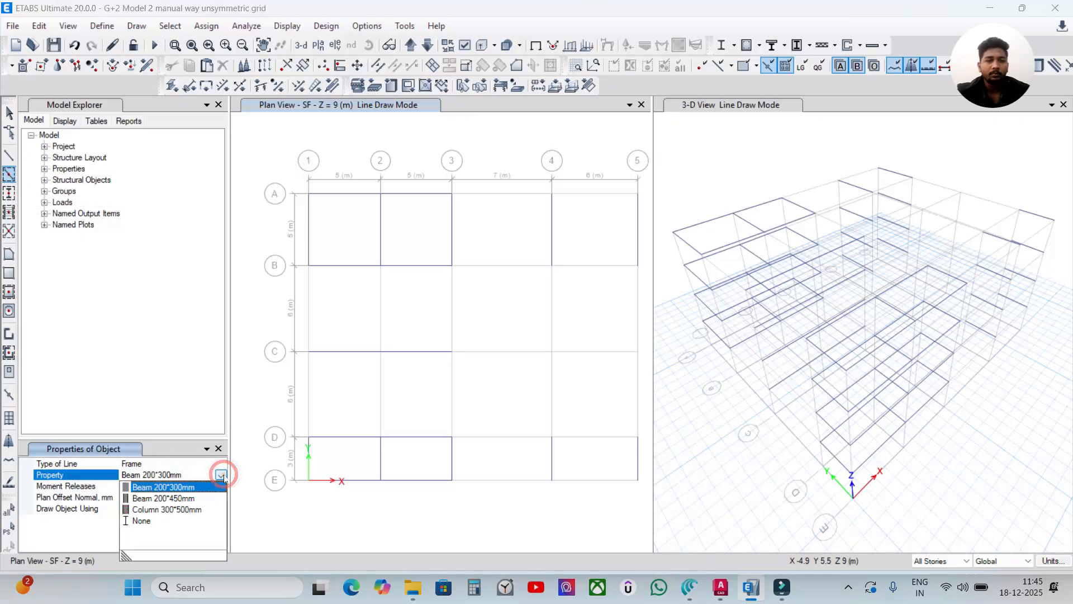
{"action": "left_click", "coordinate": [193, 499]}
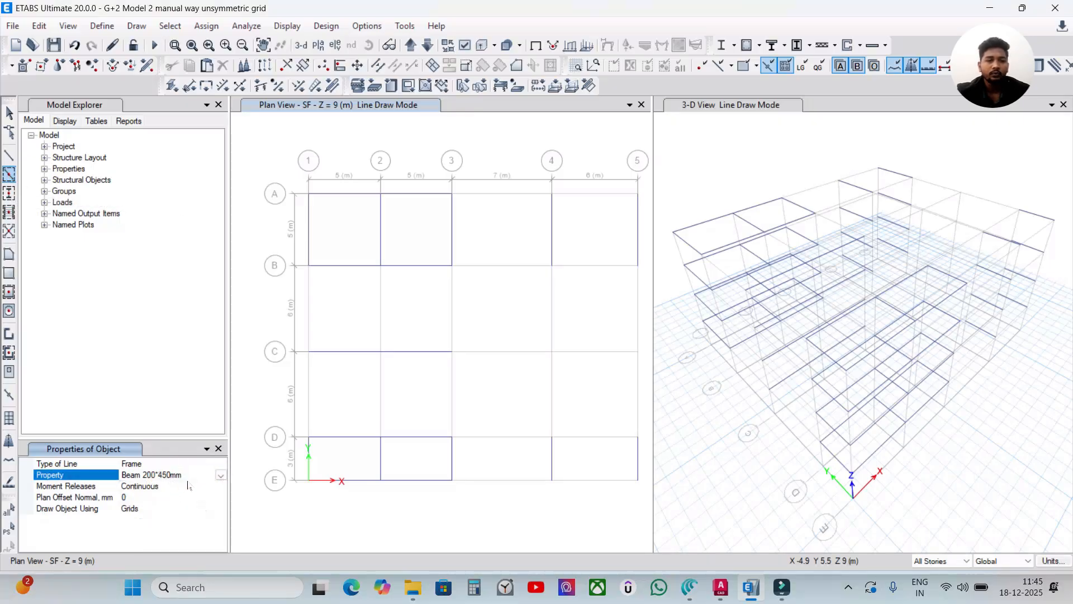
{"action": "left_click", "coordinate": [507, 197]}
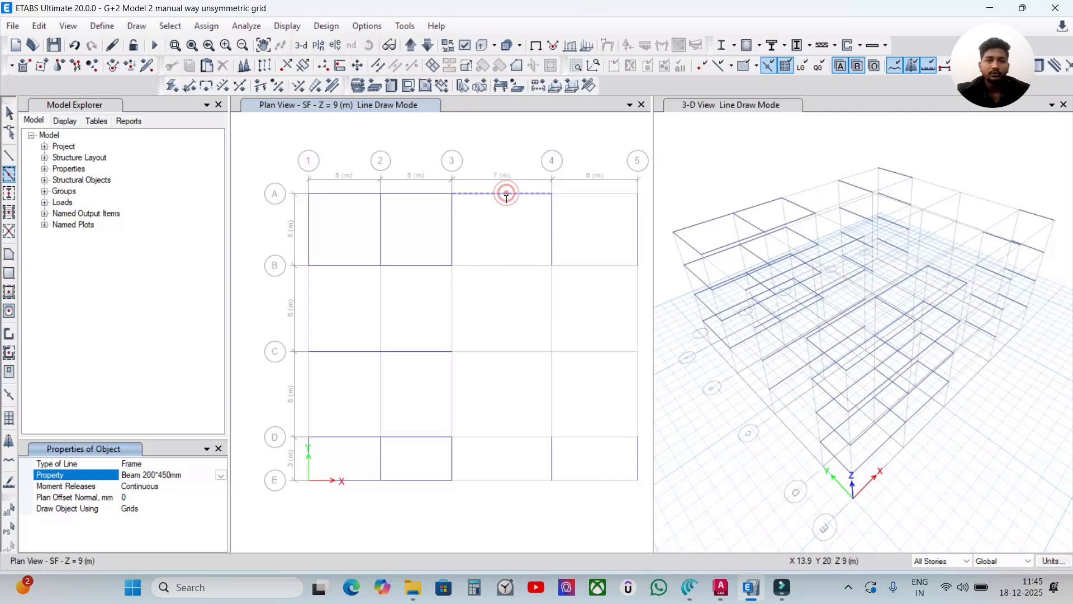
{"action": "left_click", "coordinate": [514, 266]}
{"action": "left_click", "coordinate": [599, 266]}
{"action": "left_click", "coordinate": [603, 193]}
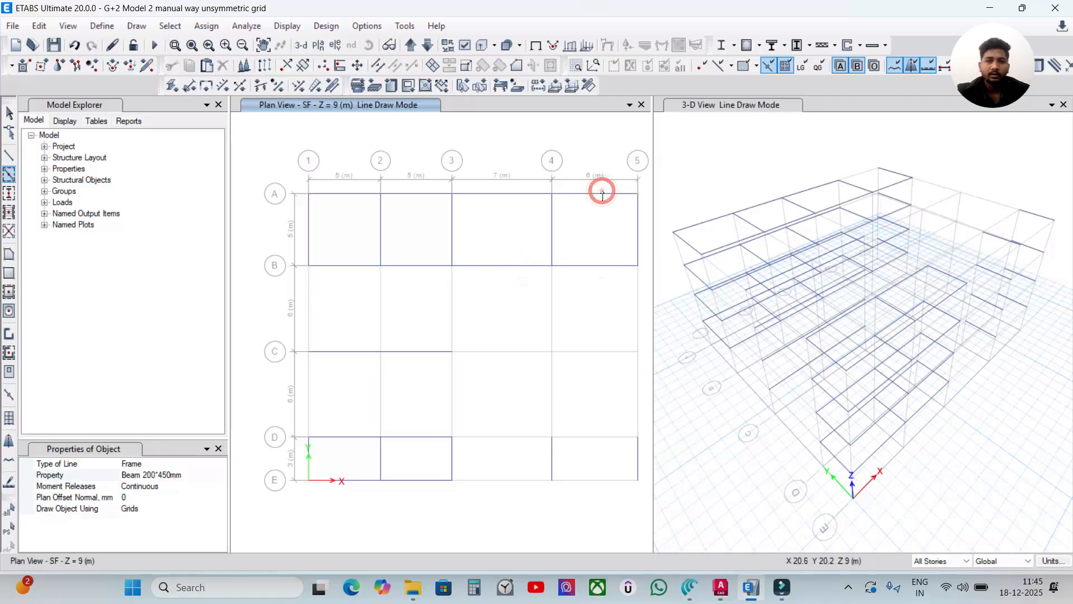
Quick-draw Beam 200*450mm members on grid lines C, D and E in the bays between grids 3–4 and 4–5.
{"action": "left_click", "coordinate": [498, 352]}
{"action": "left_click", "coordinate": [495, 437]}
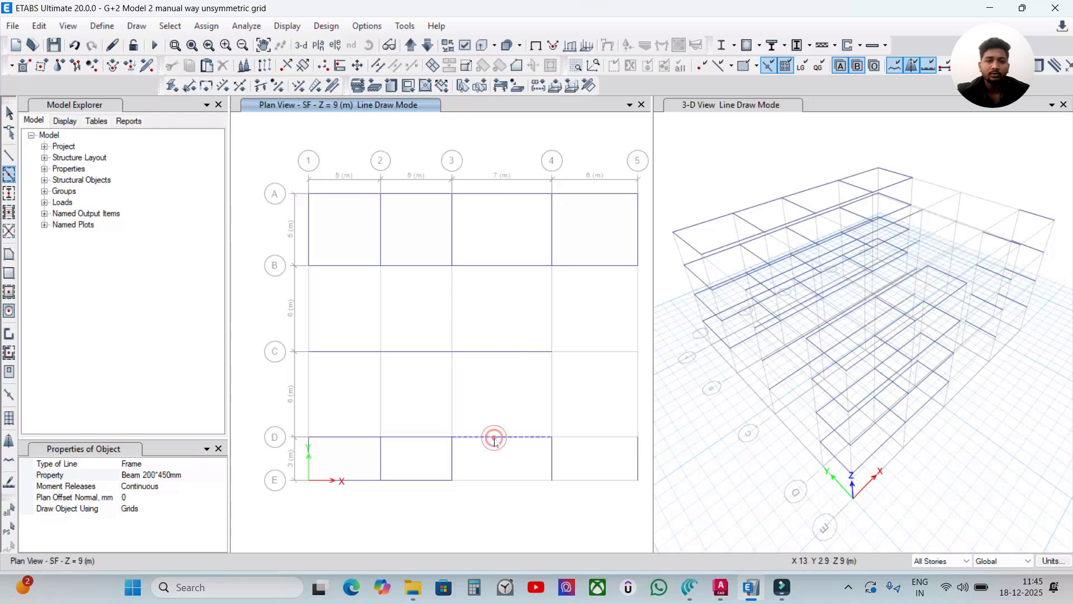
{"action": "left_click", "coordinate": [498, 480]}
{"action": "left_click", "coordinate": [605, 479]}
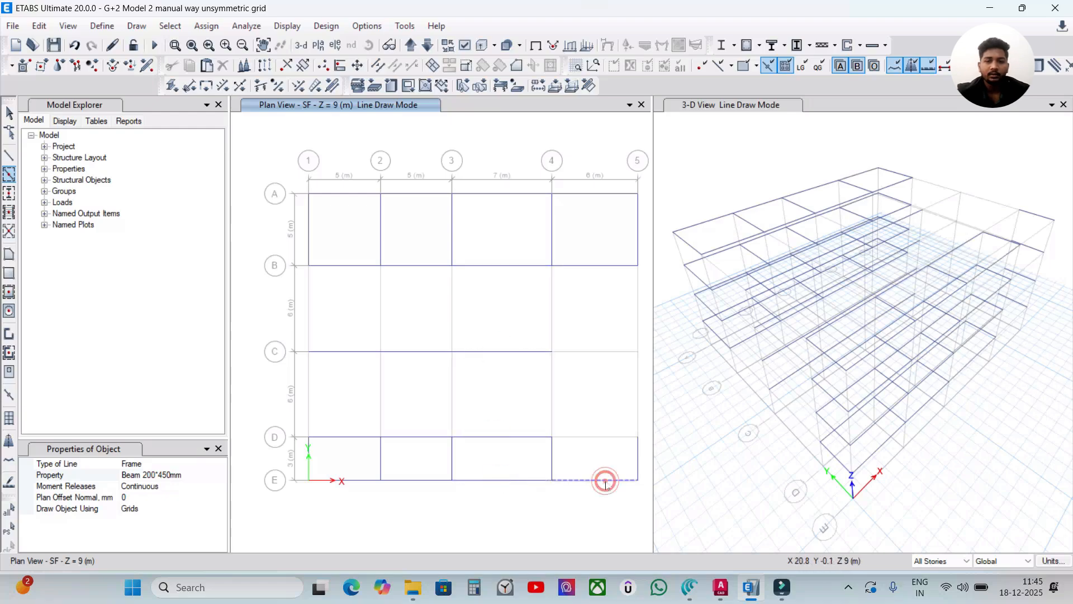
{"action": "left_click", "coordinate": [588, 438]}
{"action": "left_click", "coordinate": [595, 352]}
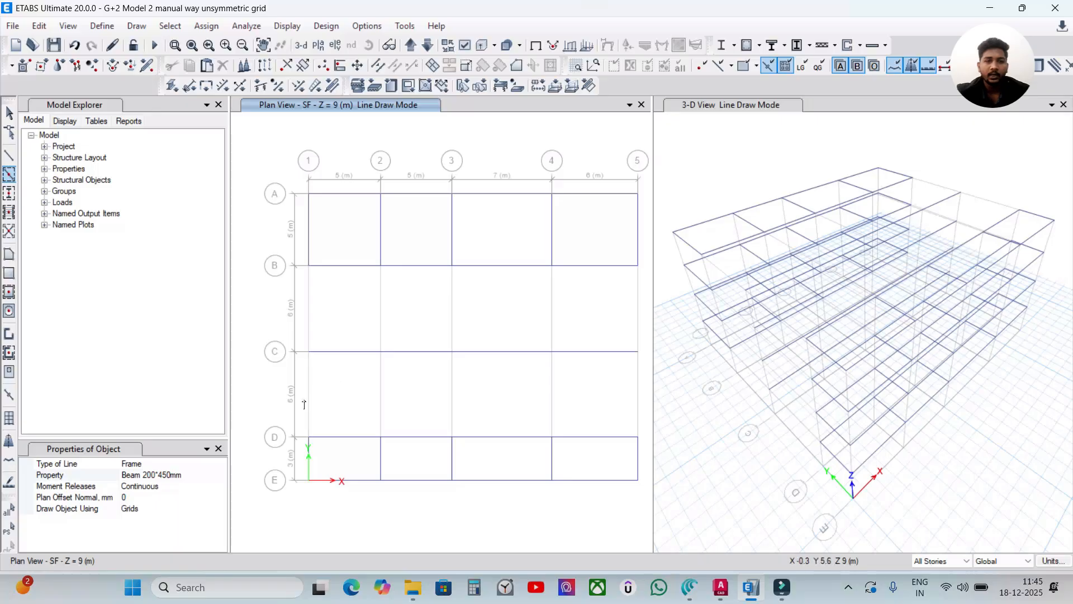
Quick-draw Beam 200*450mm members between grids B and C on grid lines 1 through 5.
{"action": "scroll", "coordinate": [297, 372], "scroll_direction": "up", "scroll_amount": 3}
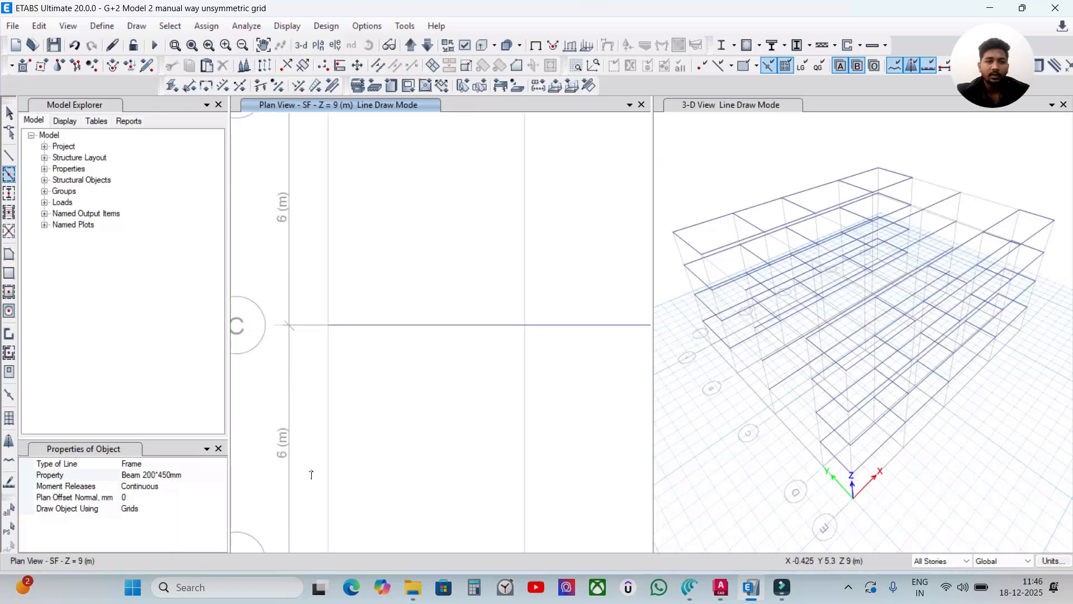
{"action": "scroll", "coordinate": [312, 334], "scroll_direction": "down", "scroll_amount": 3}
{"action": "scroll", "coordinate": [383, 285], "scroll_direction": "up", "scroll_amount": 2}
{"action": "scroll", "coordinate": [350, 280], "scroll_direction": "down", "scroll_amount": 2}
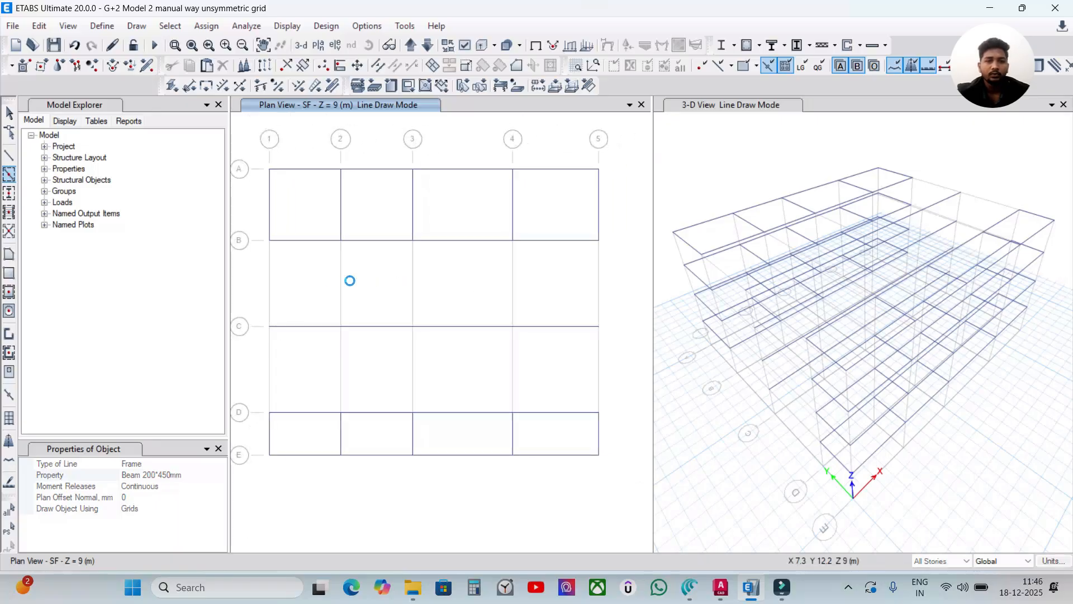
{"action": "left_click", "coordinate": [270, 283]}
{"action": "left_click", "coordinate": [341, 277]}
{"action": "left_click", "coordinate": [413, 283]}
{"action": "left_click", "coordinate": [513, 282]}
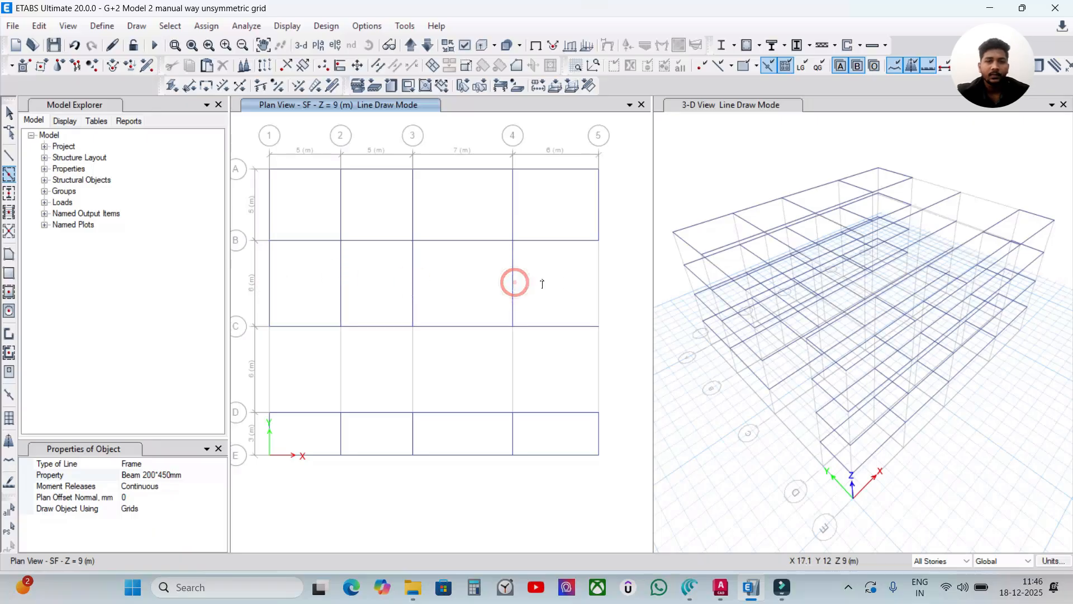
{"action": "left_click", "coordinate": [594, 284]}
Quick-draw Beam 200*450mm members between grids C and D on grid lines 5 through 1, and end the drawing command.
{"action": "left_click", "coordinate": [596, 366]}
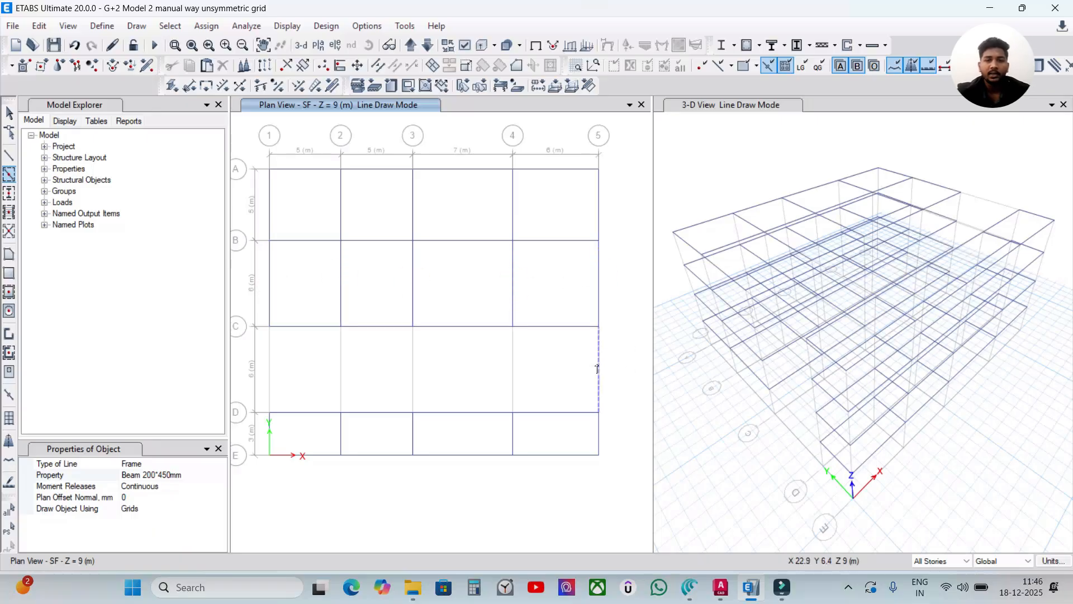
{"action": "left_click", "coordinate": [512, 369]}
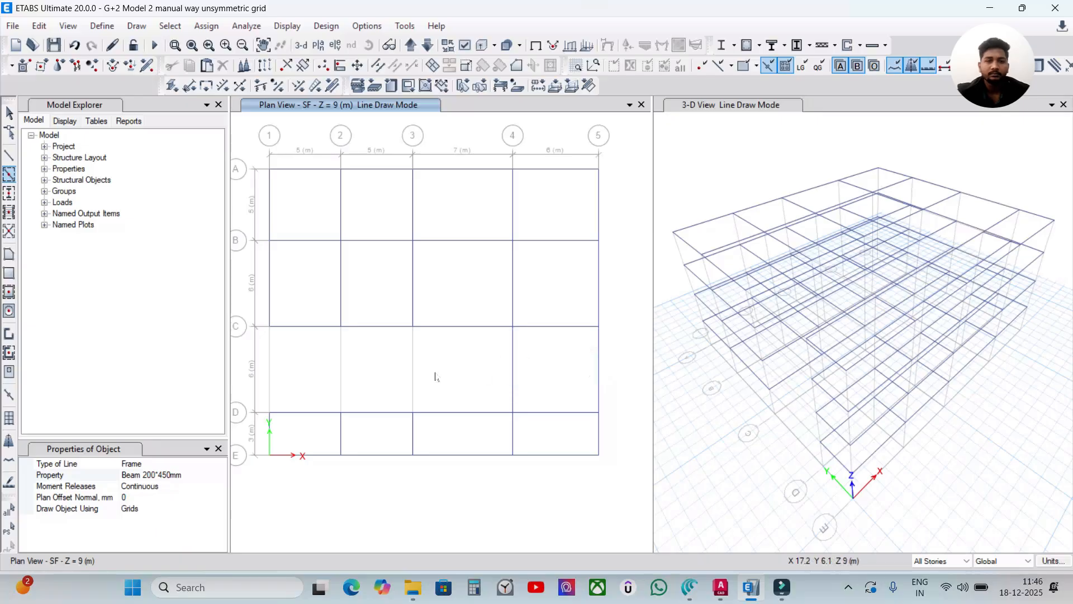
{"action": "left_click", "coordinate": [412, 376]}
{"action": "left_click", "coordinate": [341, 372]}
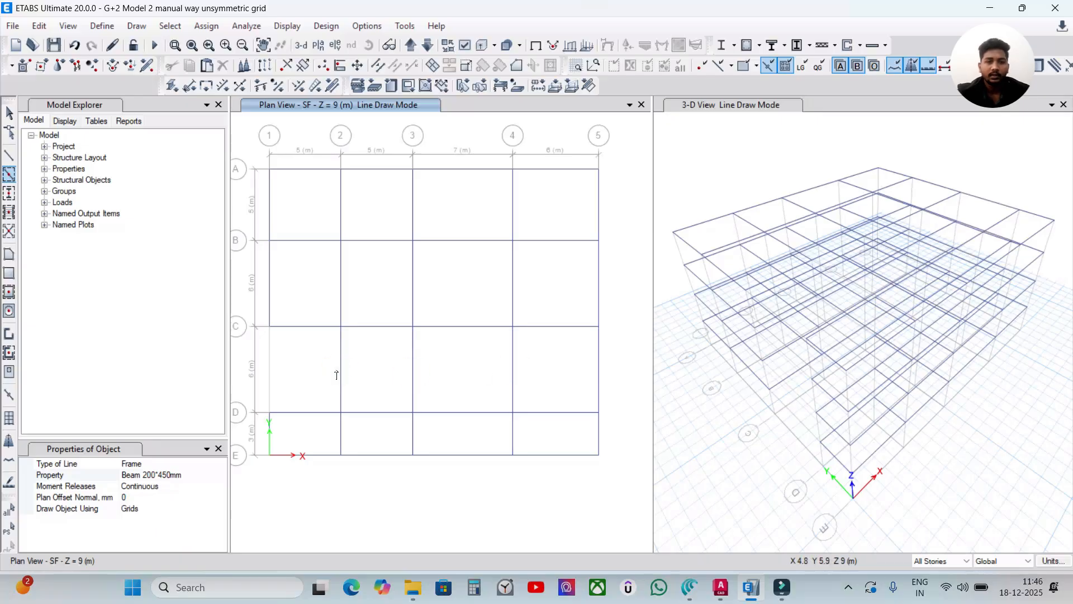
{"action": "left_click", "coordinate": [270, 375]}
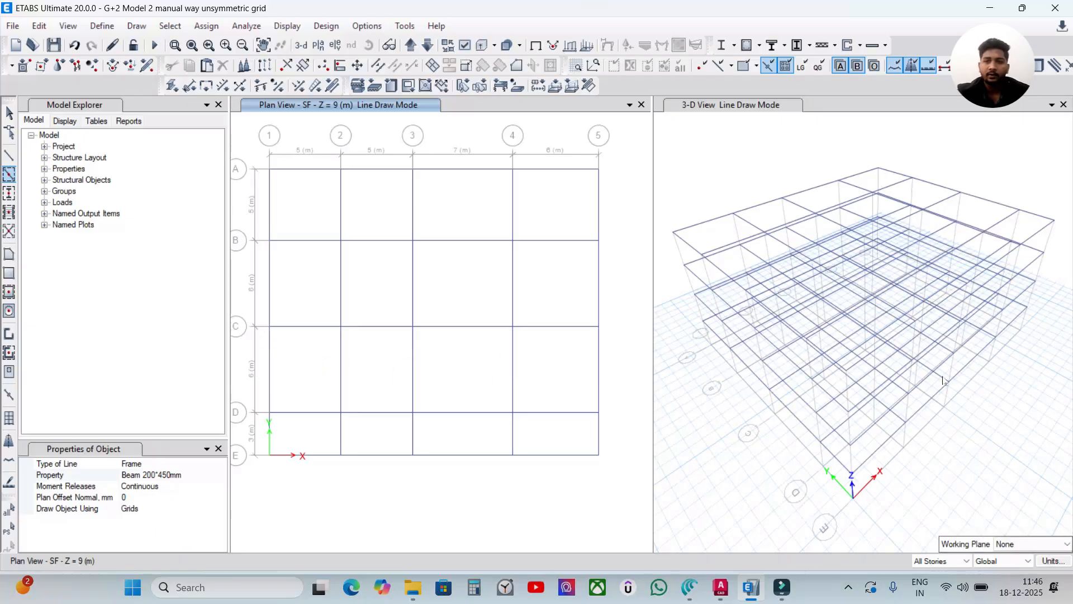
{"action": "middle_click_drag", "start_coordinate": [952, 484], "coordinate": [732, 426], "text": "shift"}
{"action": "key", "text": "Escape"}
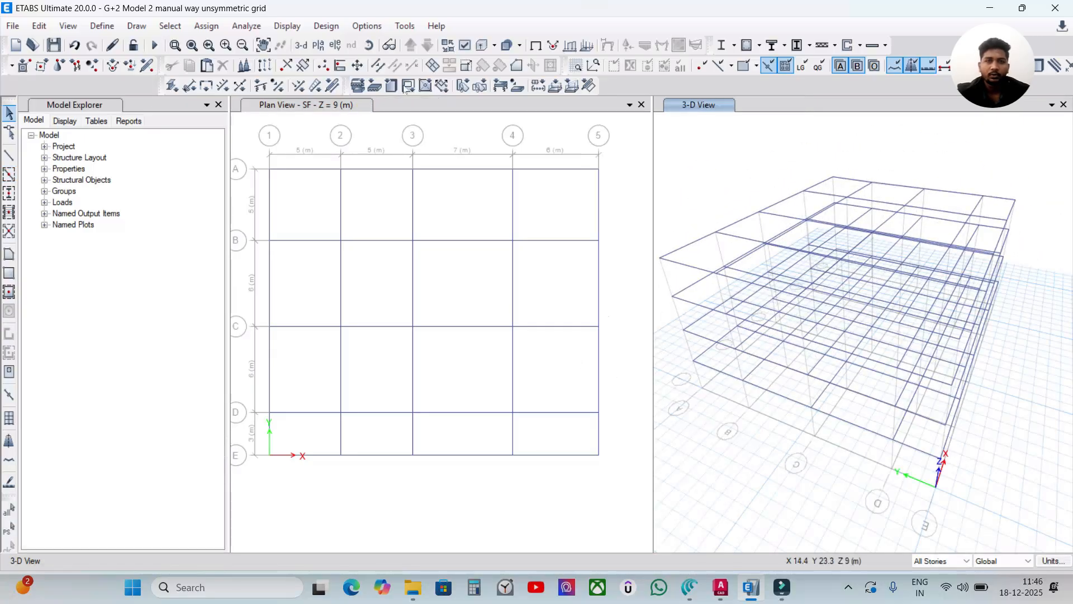
Turn on the extruded display in the 3D view and inspect the beam depths at the frame joints up close.
{"action": "left_click", "coordinate": [479, 47]}
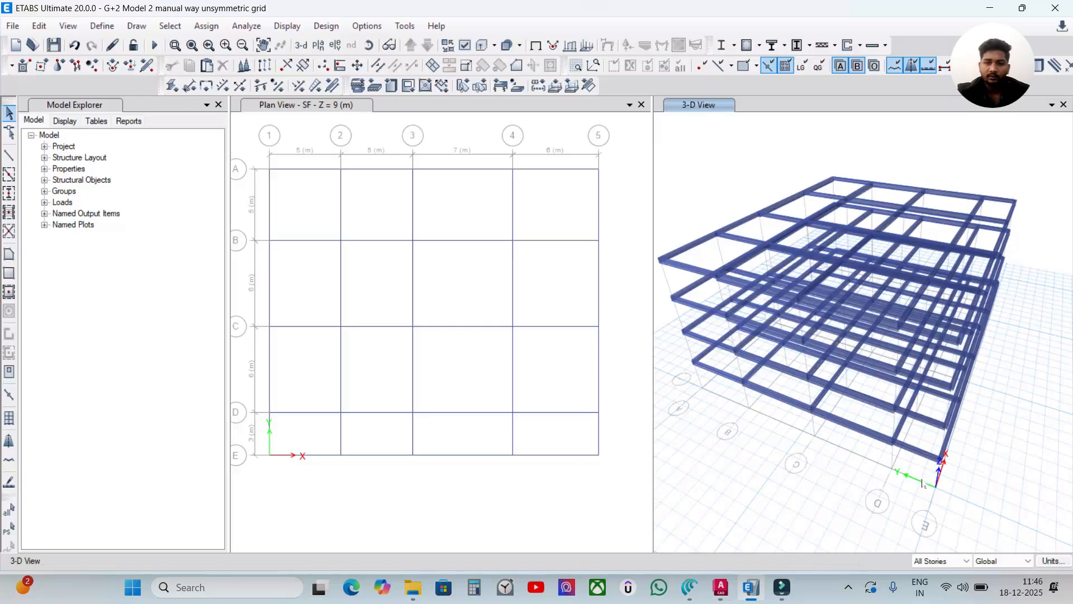
{"action": "middle_click_drag", "start_coordinate": [923, 483], "coordinate": [943, 396], "text": "shift"}
{"action": "scroll", "coordinate": [942, 397], "scroll_direction": "up", "scroll_amount": 5}
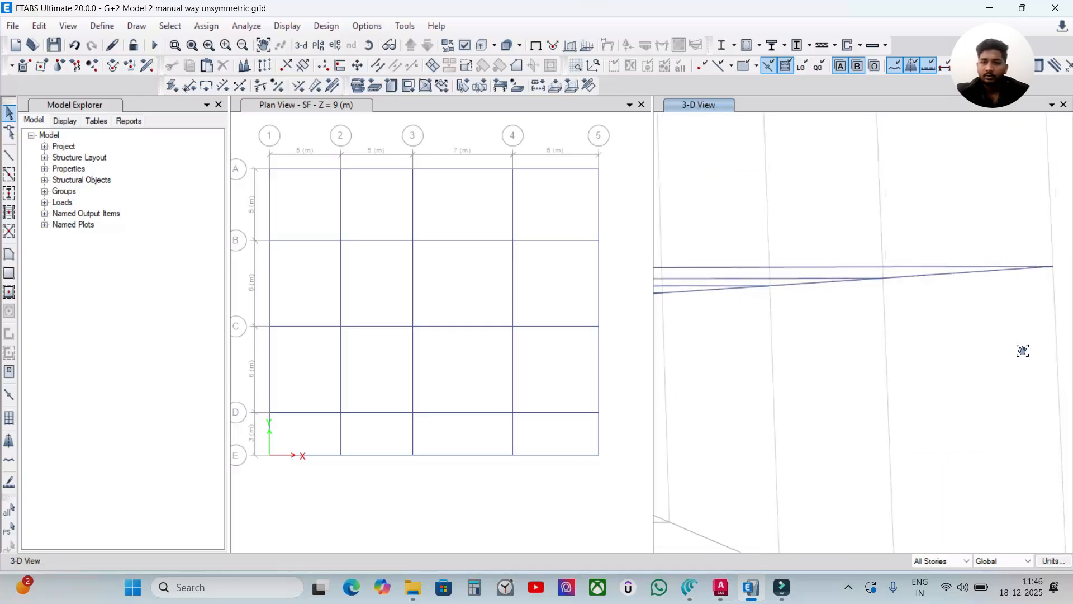
{"action": "middle_click_drag", "start_coordinate": [807, 388], "coordinate": [882, 384]}
{"action": "middle_click_drag", "start_coordinate": [830, 407], "coordinate": [931, 361], "text": "shift"}
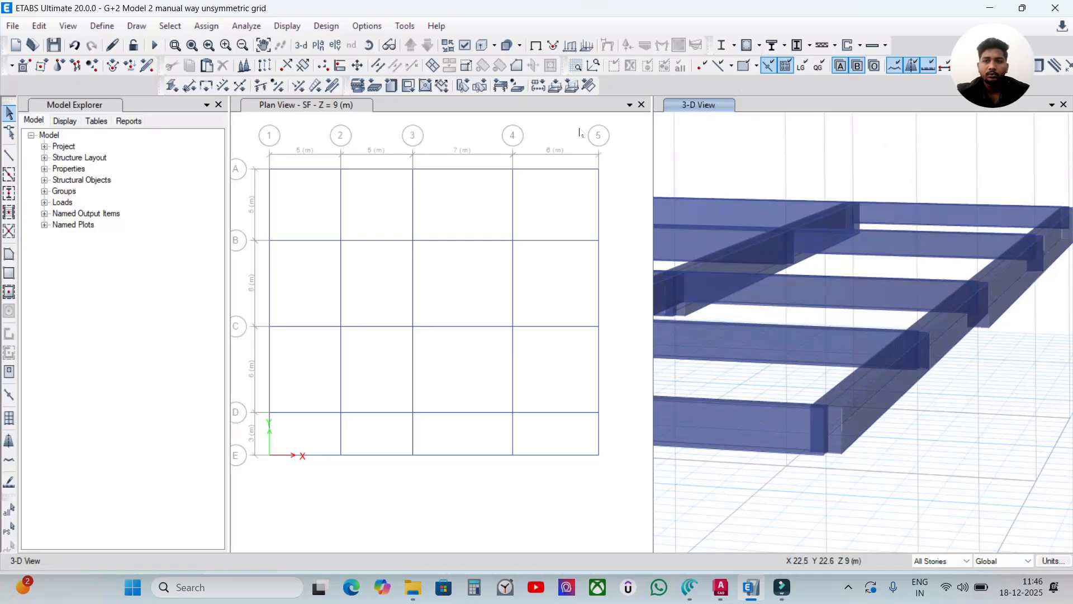
Switch the 3D window to the elevation view of grid line E.
{"action": "left_click", "coordinate": [335, 45]}
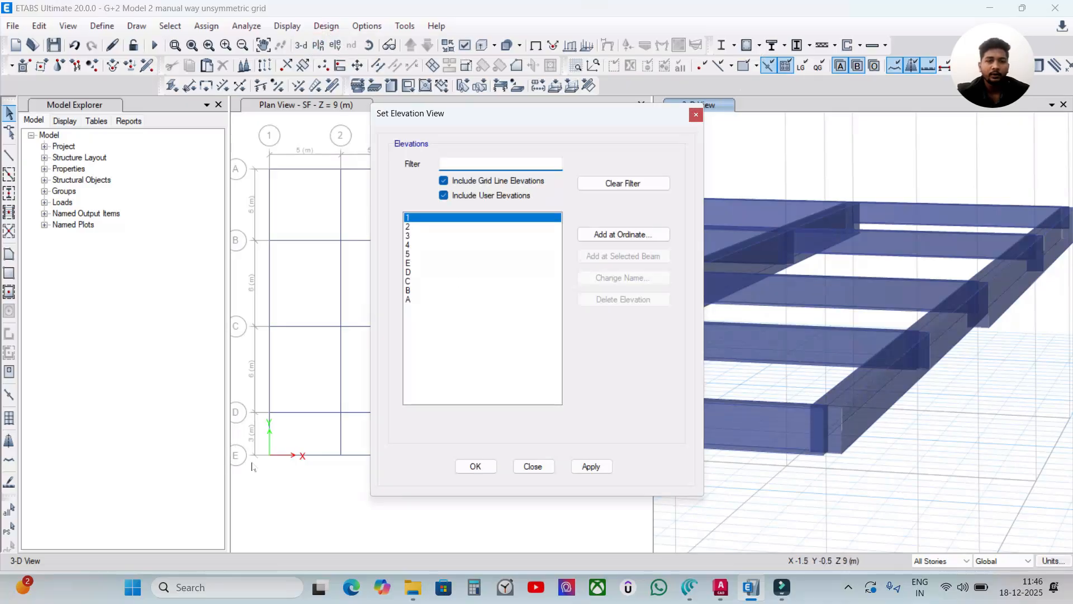
{"action": "left_click", "coordinate": [420, 262]}
{"action": "left_click", "coordinate": [588, 467]}
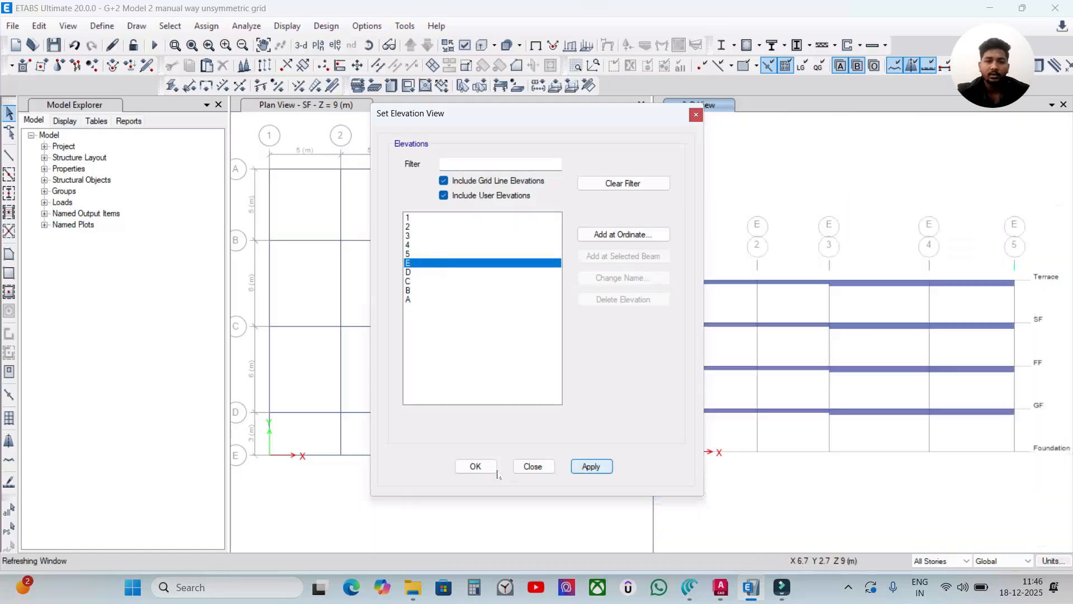
{"action": "left_click", "coordinate": [476, 467]}
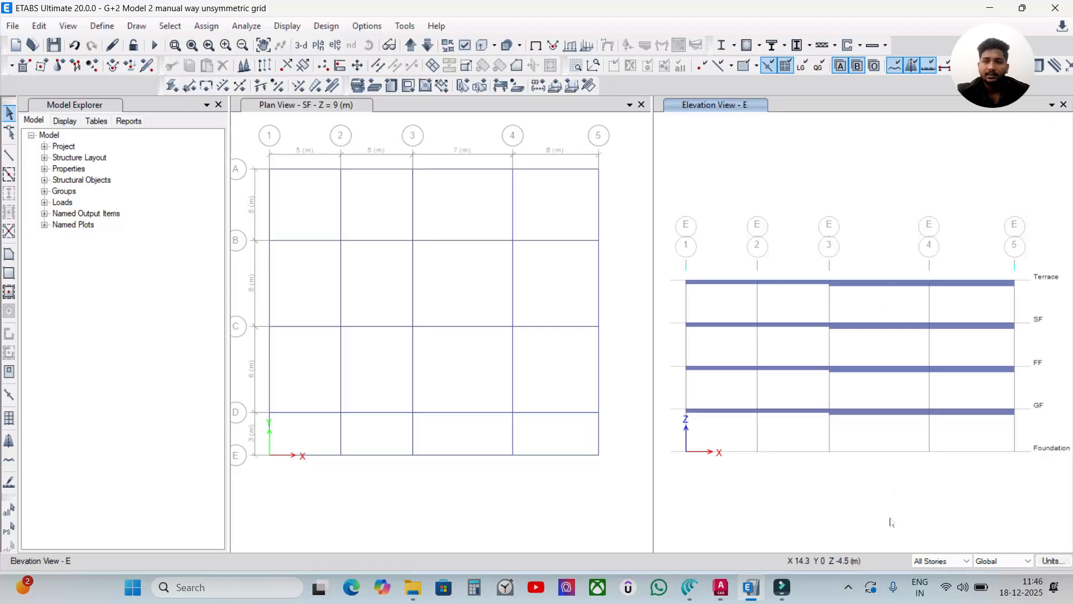
Examine the extruded beam depths across all stories in the grid E elevation, comparing the bays on either side of grid 3.
{"action": "scroll", "coordinate": [729, 435], "scroll_direction": "up", "scroll_amount": 5}
{"action": "scroll", "coordinate": [764, 431], "scroll_direction": "down", "scroll_amount": 5}
{"action": "middle_click_drag", "start_coordinate": [956, 394], "coordinate": [909, 382]}
{"action": "scroll", "coordinate": [909, 383], "scroll_direction": "up", "scroll_amount": 4}
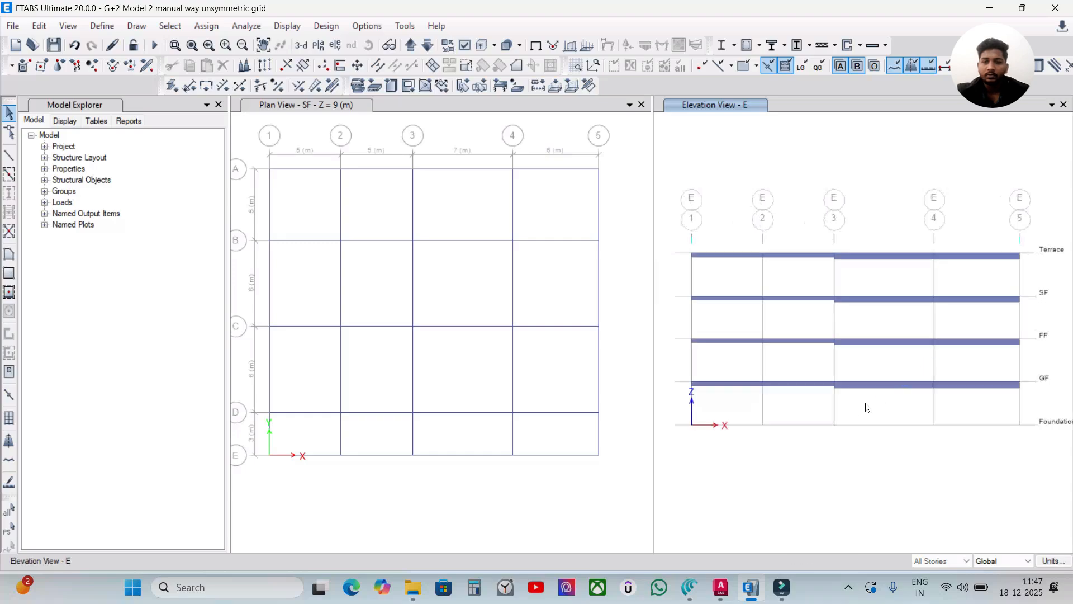
{"action": "middle_click_drag", "start_coordinate": [755, 398], "coordinate": [893, 440]}
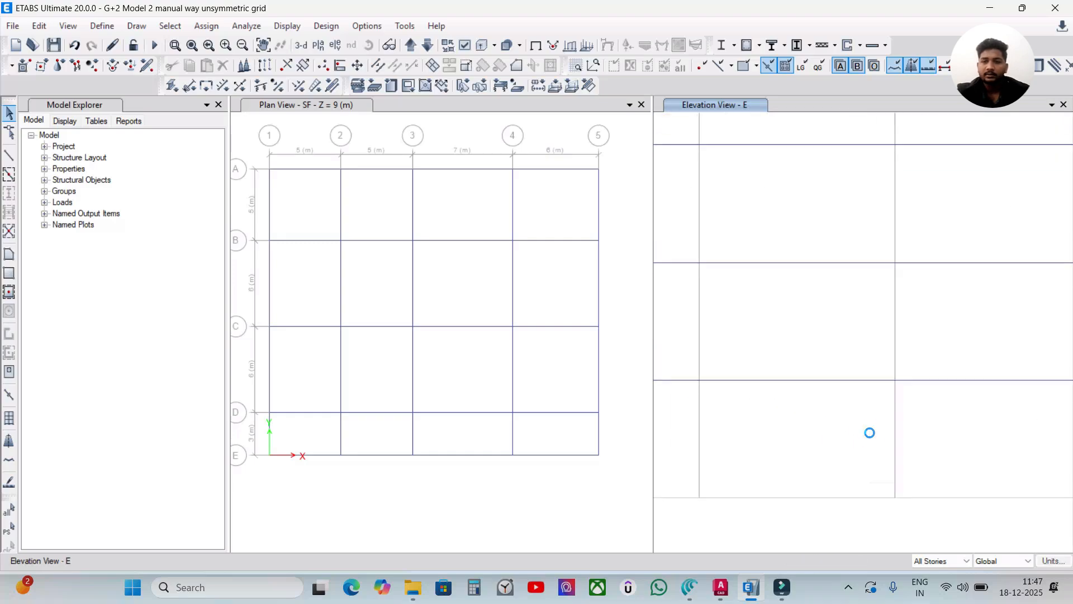
{"action": "scroll", "coordinate": [895, 409], "scroll_direction": "down", "scroll_amount": 6}
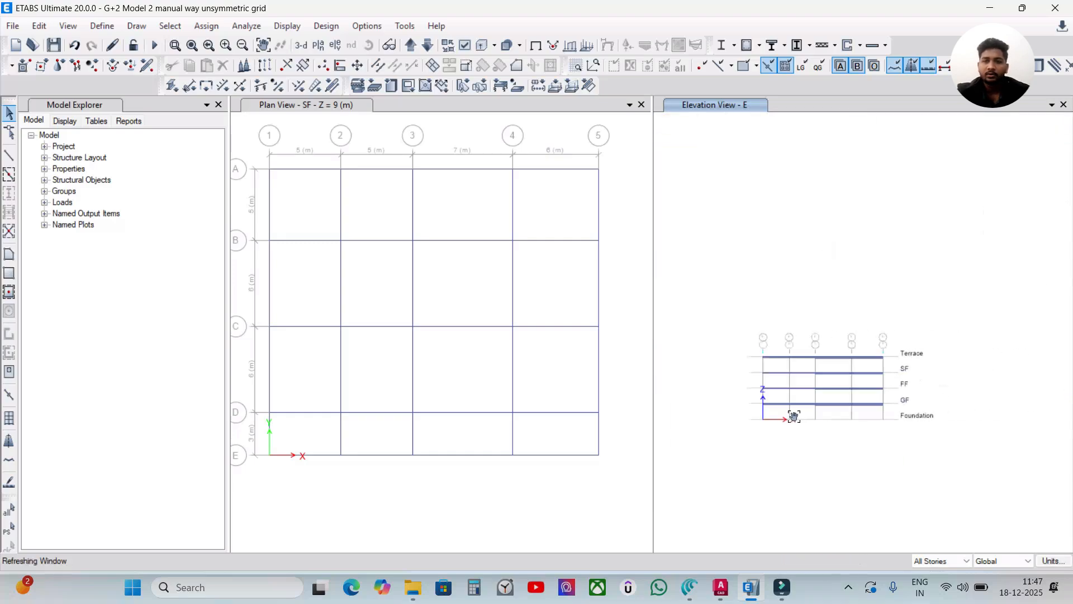
{"action": "scroll", "coordinate": [792, 444], "scroll_direction": "up", "scroll_amount": 2}
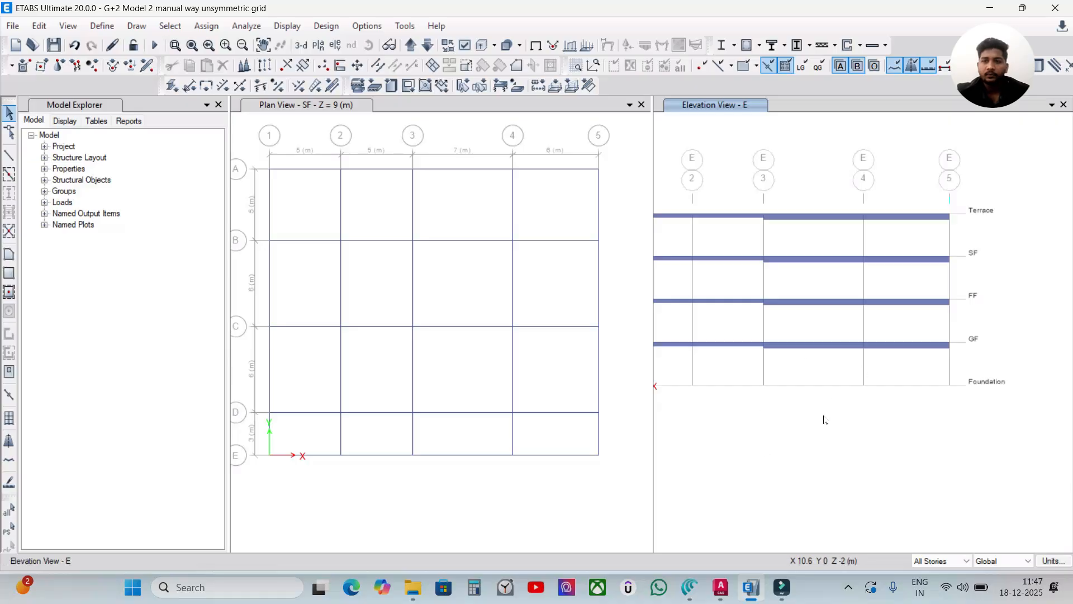
{"action": "middle_click_drag", "start_coordinate": [743, 386], "coordinate": [810, 420]}
{"action": "left_click", "coordinate": [790, 173]}
{"action": "left_click", "coordinate": [421, 139]}
{"action": "left_click", "coordinate": [873, 187]}
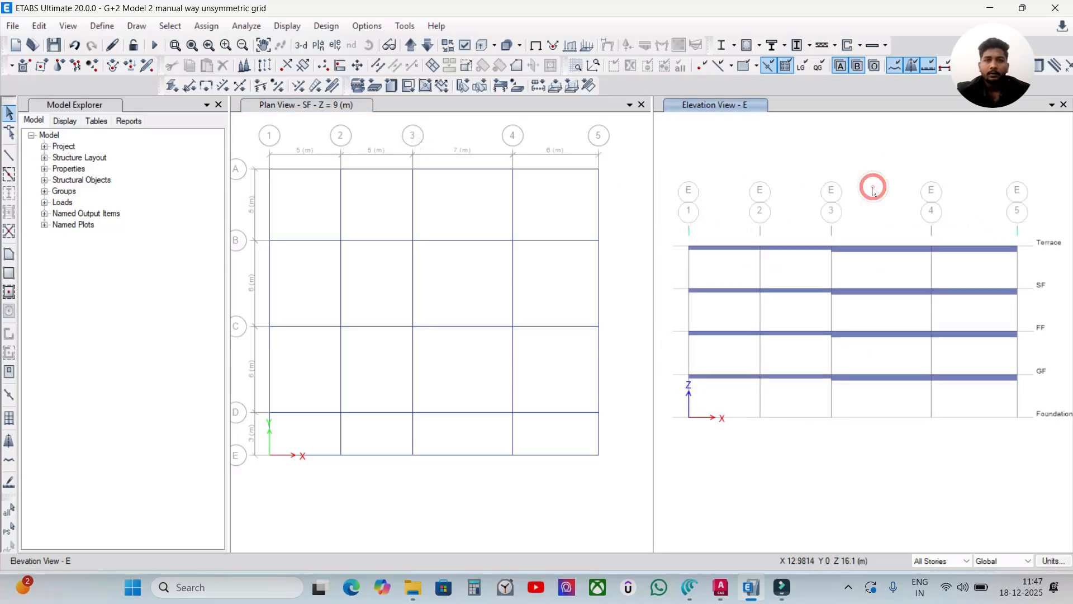
Return the elevation window to the default 3D view, turn off the extruded display and make the plan view active.
{"action": "left_click", "coordinate": [304, 50]}
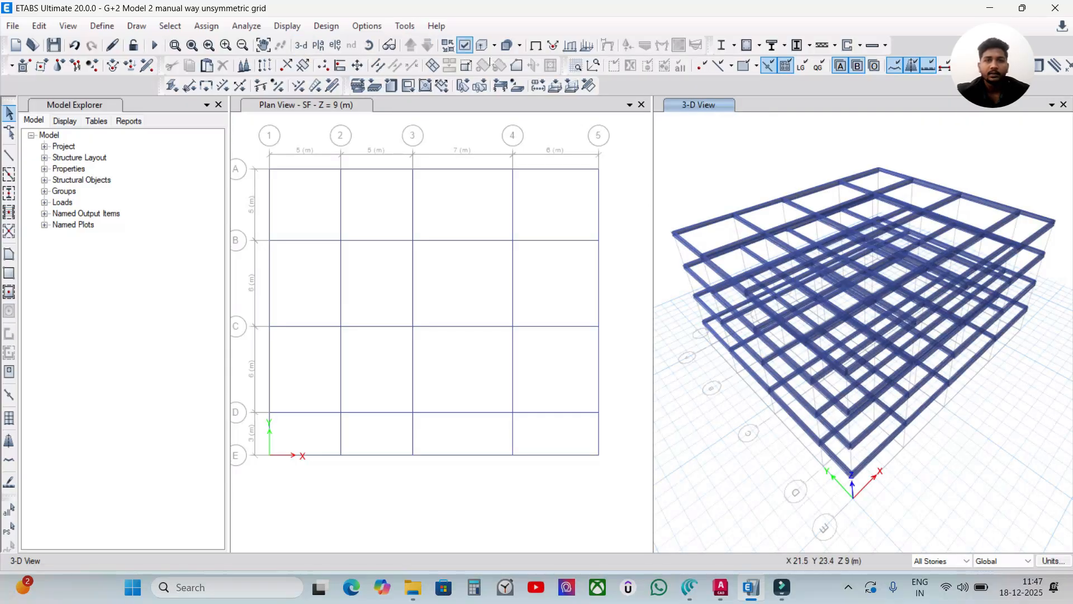
{"action": "left_click", "coordinate": [484, 47]}
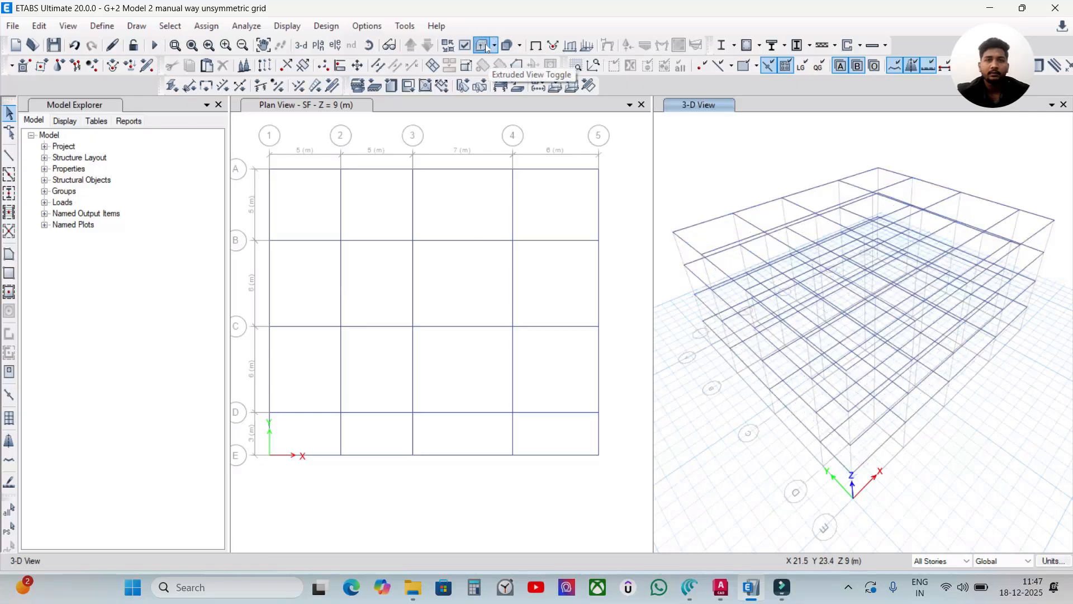
{"action": "left_click", "coordinate": [561, 162]}
{"action": "middle_click_drag", "start_coordinate": [556, 479], "coordinate": [563, 508]}
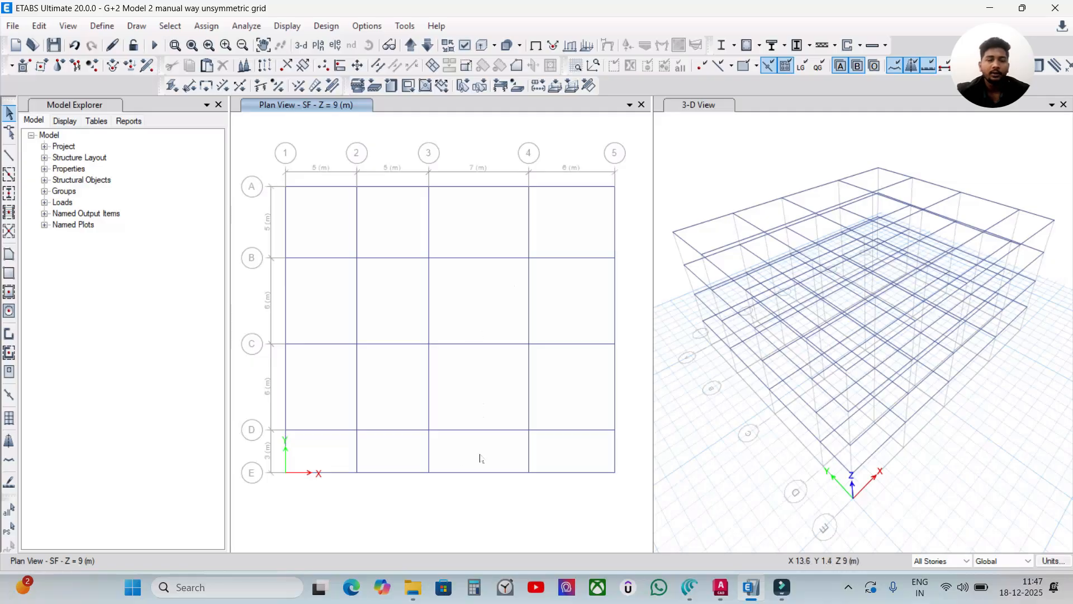
Display the frame section names on the beams in the plan view through the Sections frame assignment option.
{"action": "left_click", "coordinate": [465, 45]}
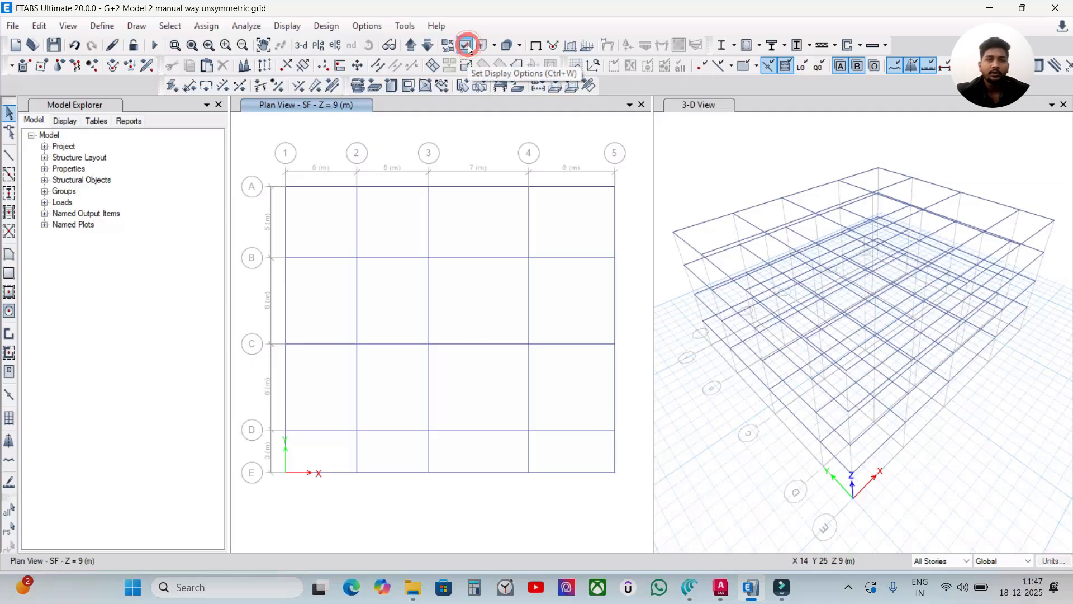
{"action": "left_click_drag", "start_coordinate": [520, 39], "coordinate": [638, 30]}
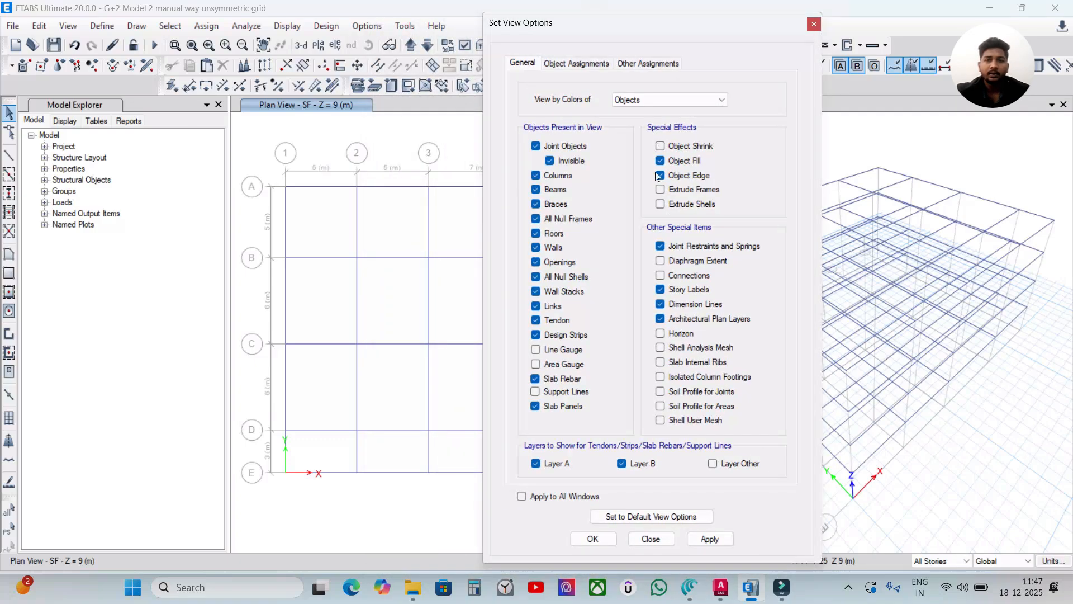
{"action": "left_click", "coordinate": [660, 190]}
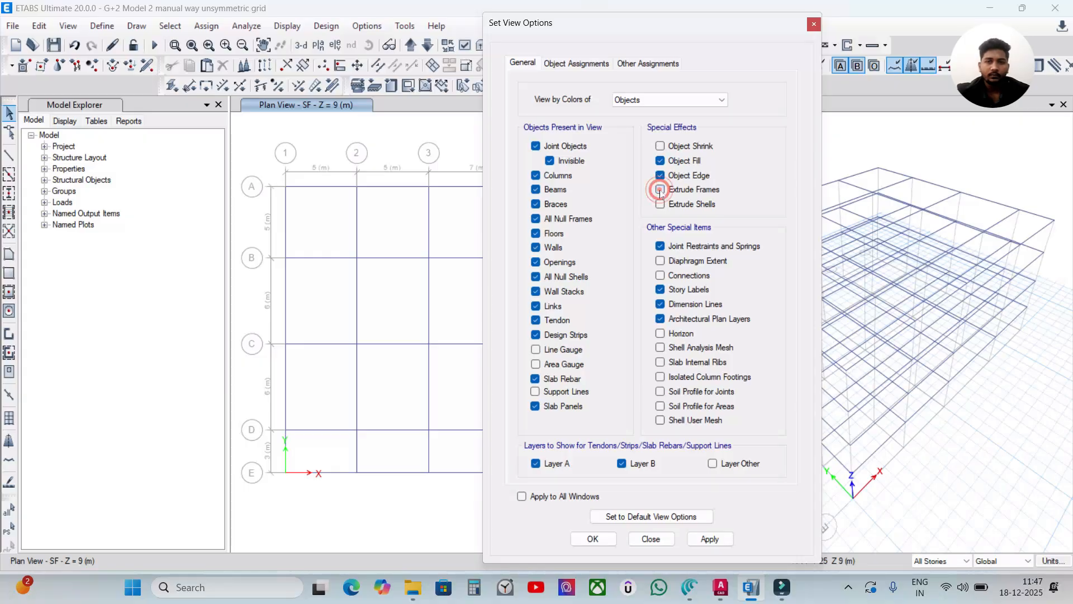
{"action": "left_click", "coordinate": [591, 63]}
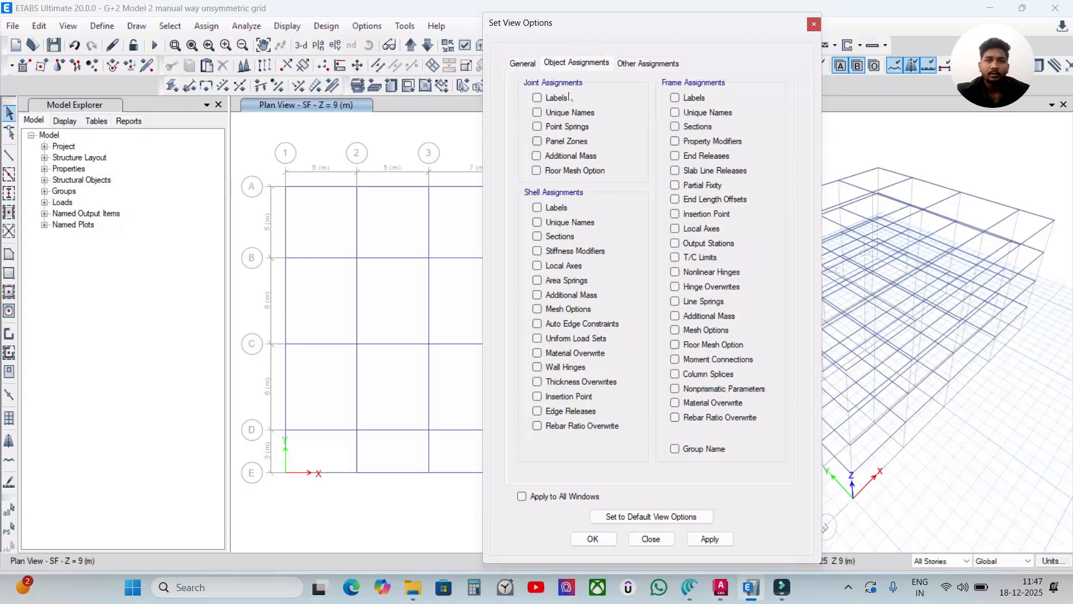
{"action": "left_click", "coordinate": [526, 63]}
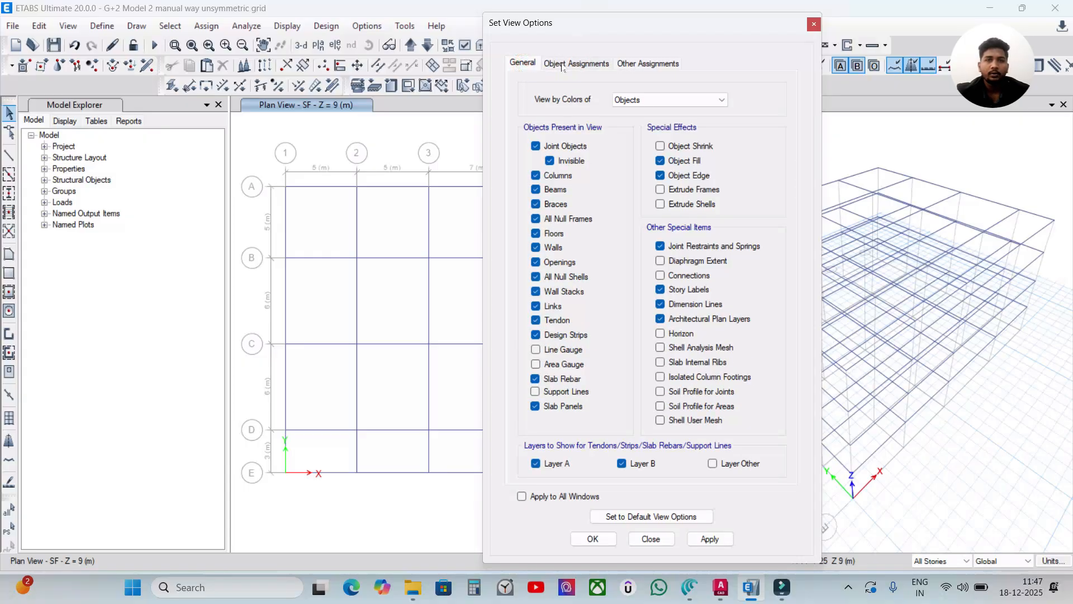
{"action": "left_click", "coordinate": [575, 63]}
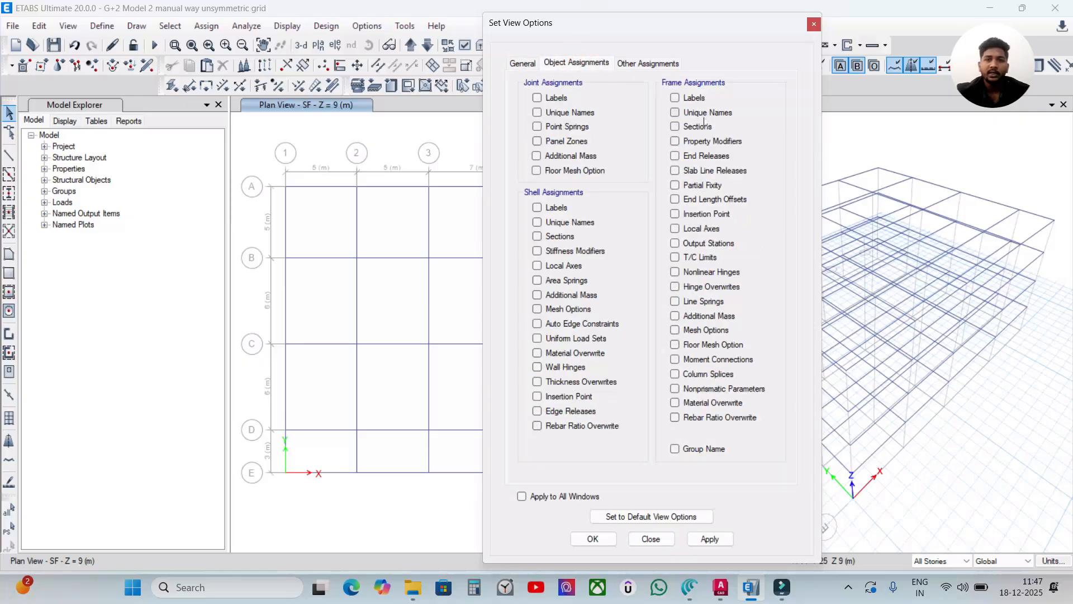
{"action": "left_click", "coordinate": [675, 127]}
{"action": "left_click", "coordinate": [710, 539]}
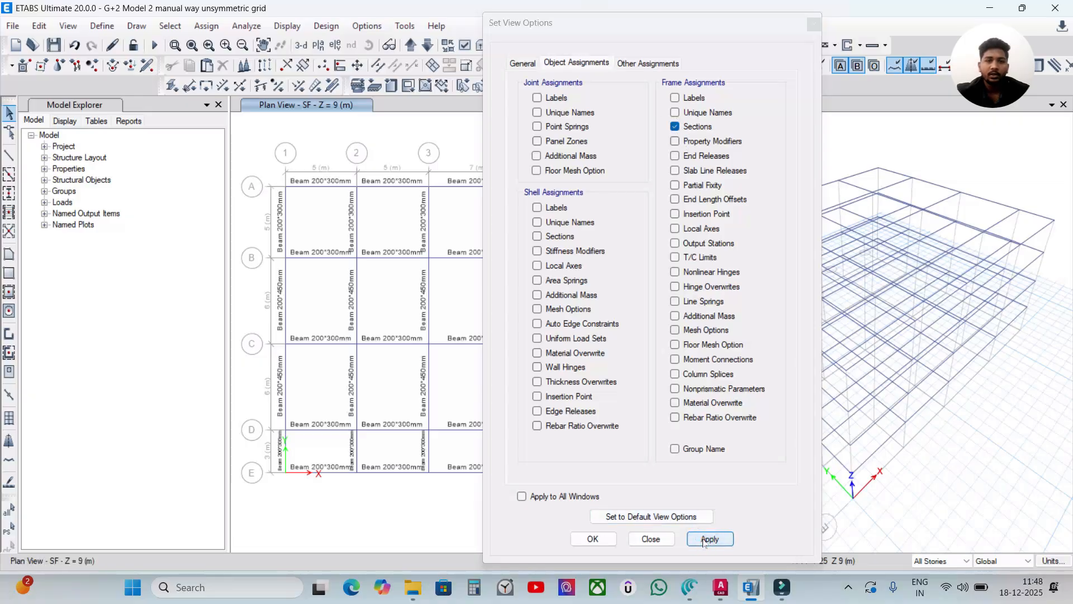
{"action": "left_click", "coordinate": [606, 540]}
Check the section name shown on each beam across the plan against the intended 200*300mm and 200*450mm layout.
{"action": "scroll", "coordinate": [358, 509], "scroll_direction": "up", "scroll_amount": 3}
{"action": "scroll", "coordinate": [355, 509], "scroll_direction": "up", "scroll_amount": 1}
{"action": "middle_click_drag", "start_coordinate": [359, 511], "coordinate": [515, 576]}
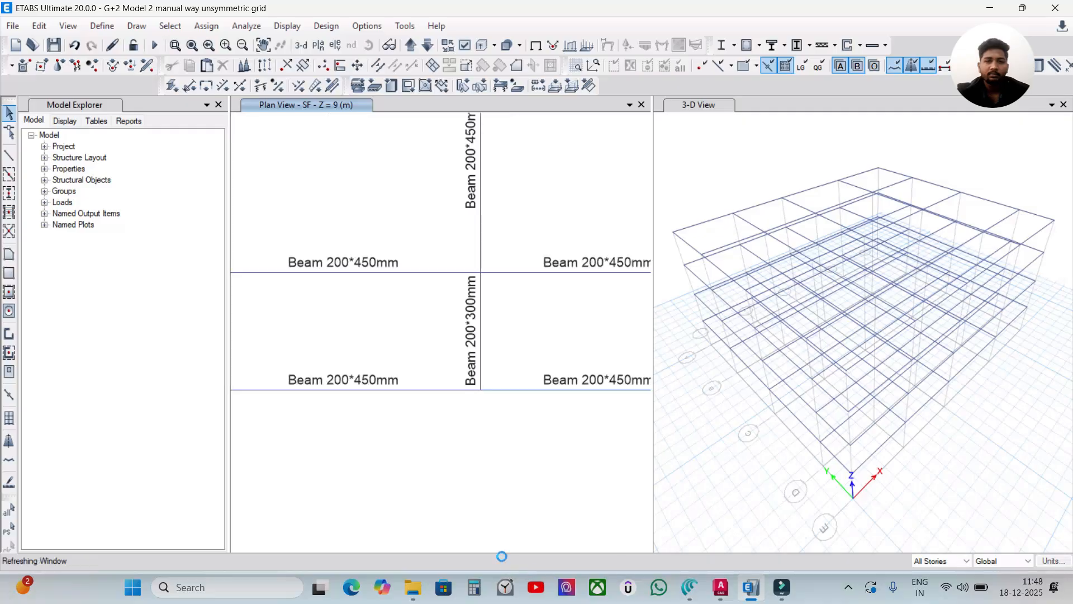
{"action": "scroll", "coordinate": [395, 423], "scroll_direction": "down", "scroll_amount": 3}
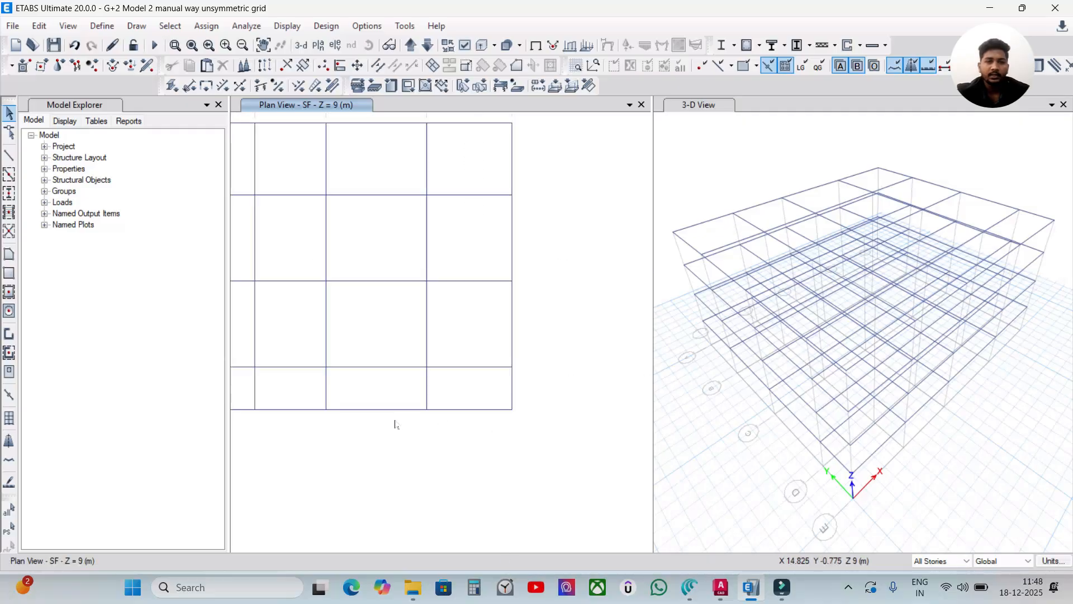
{"action": "middle_click_drag", "start_coordinate": [271, 411], "coordinate": [396, 430]}
{"action": "scroll", "coordinate": [452, 442], "scroll_direction": "up", "scroll_amount": 3}
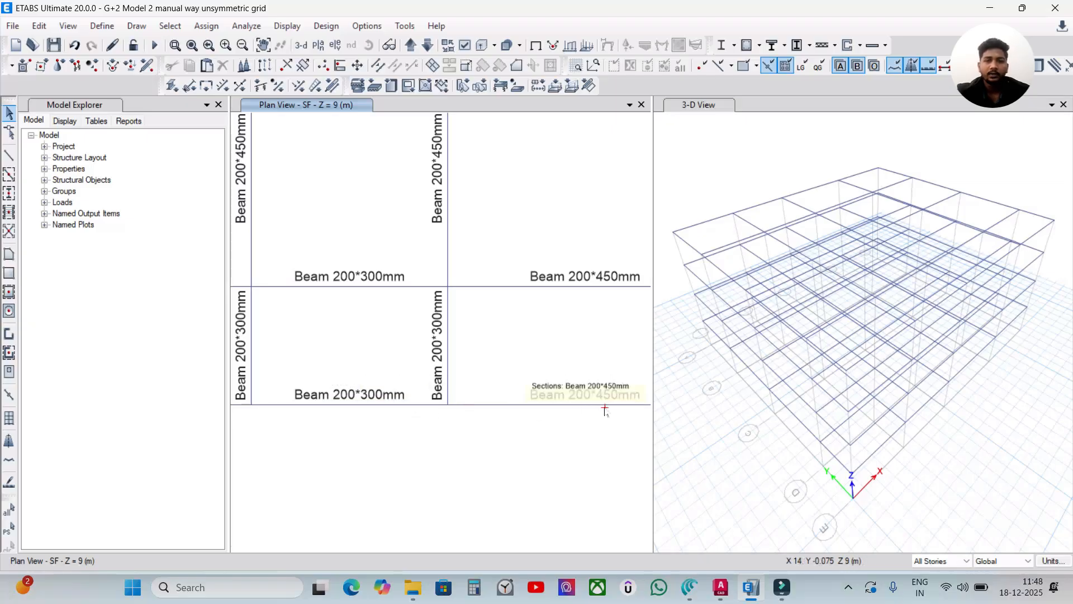
{"action": "scroll", "coordinate": [605, 410], "scroll_direction": "down", "scroll_amount": 3}
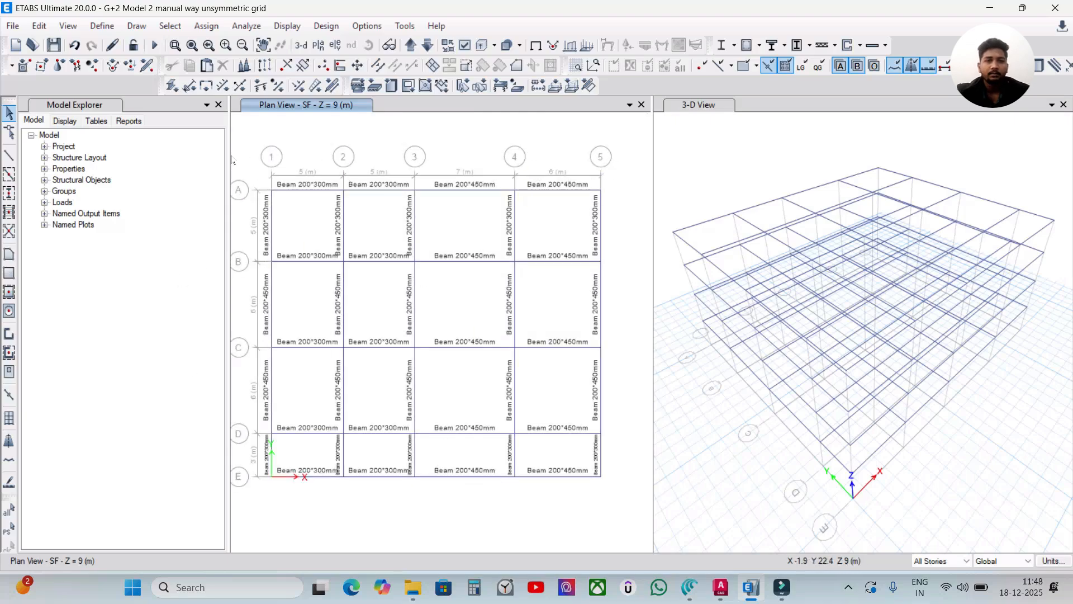
{"action": "middle_click_drag", "start_coordinate": [382, 249], "coordinate": [405, 244]}
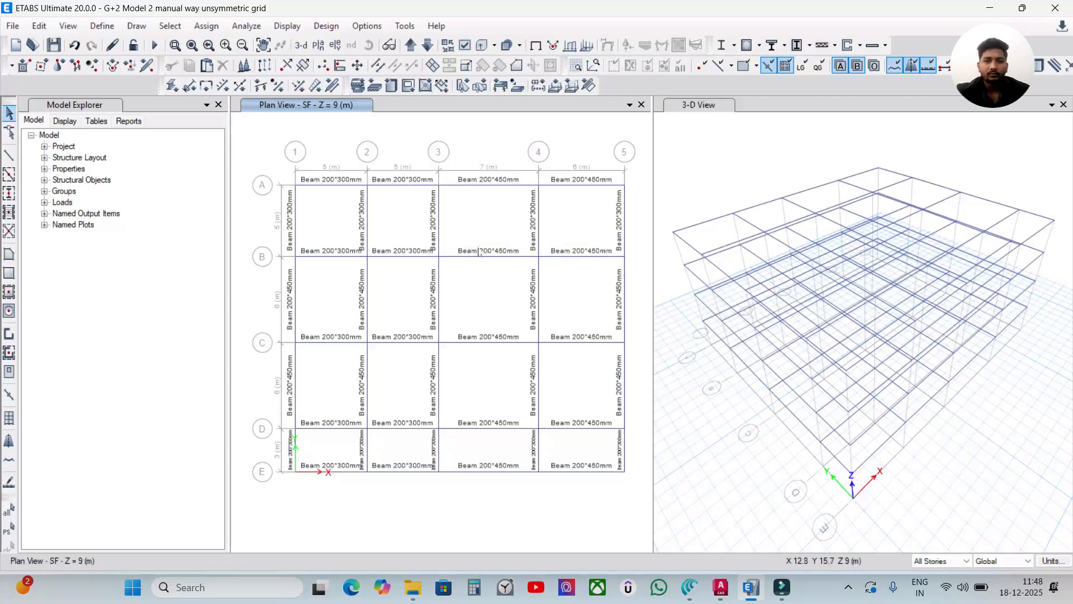
Hide the frame section names in the plan view by disabling the Sections frame assignment option.
{"action": "left_click", "coordinate": [466, 46]}
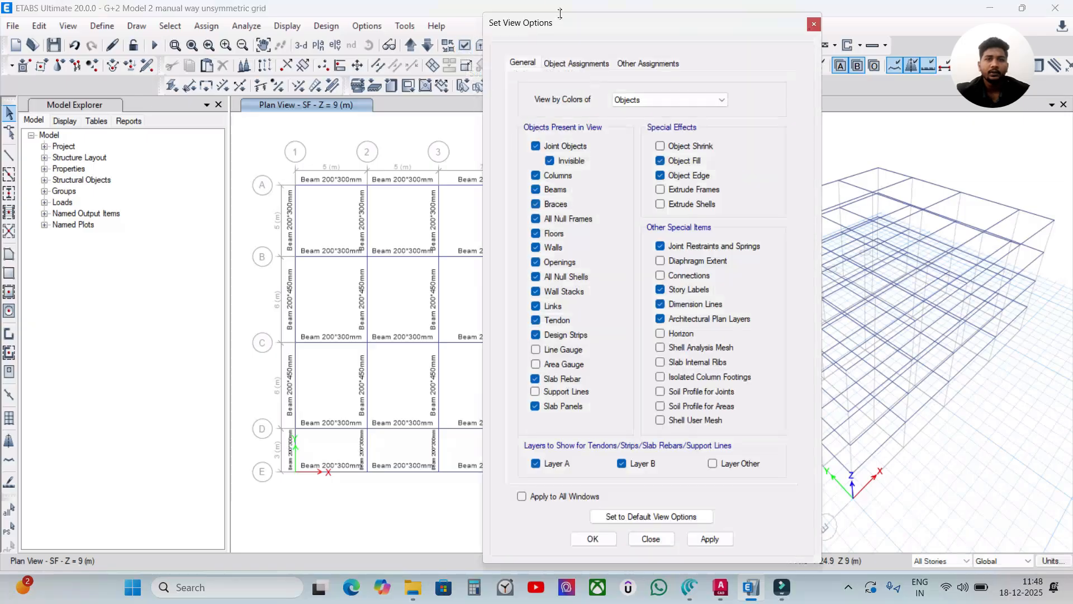
{"action": "left_click_drag", "start_coordinate": [566, 28], "coordinate": [476, 42]}
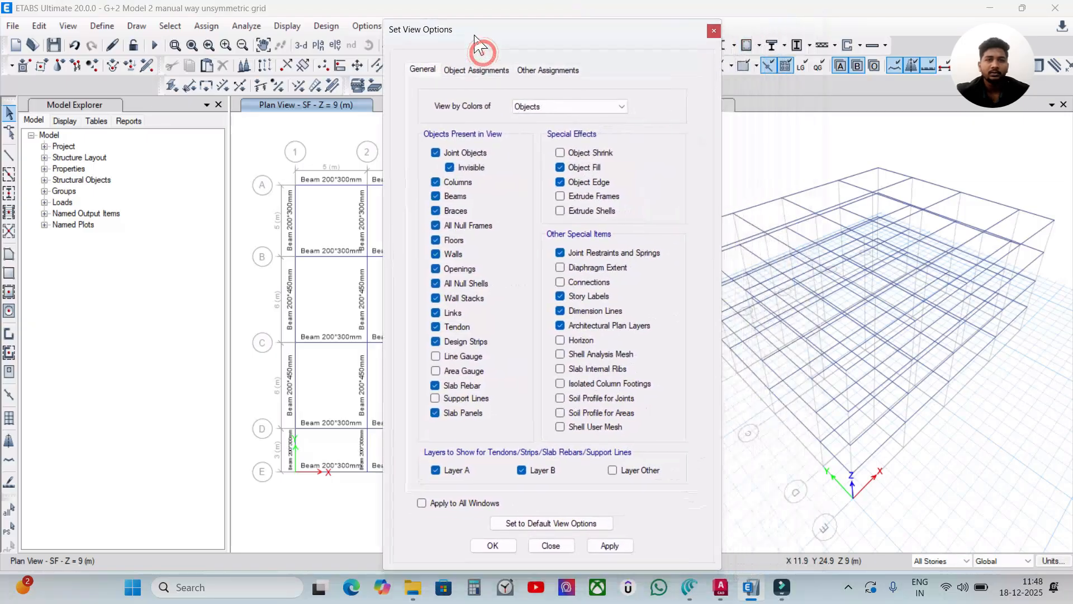
{"action": "left_click", "coordinate": [471, 71]}
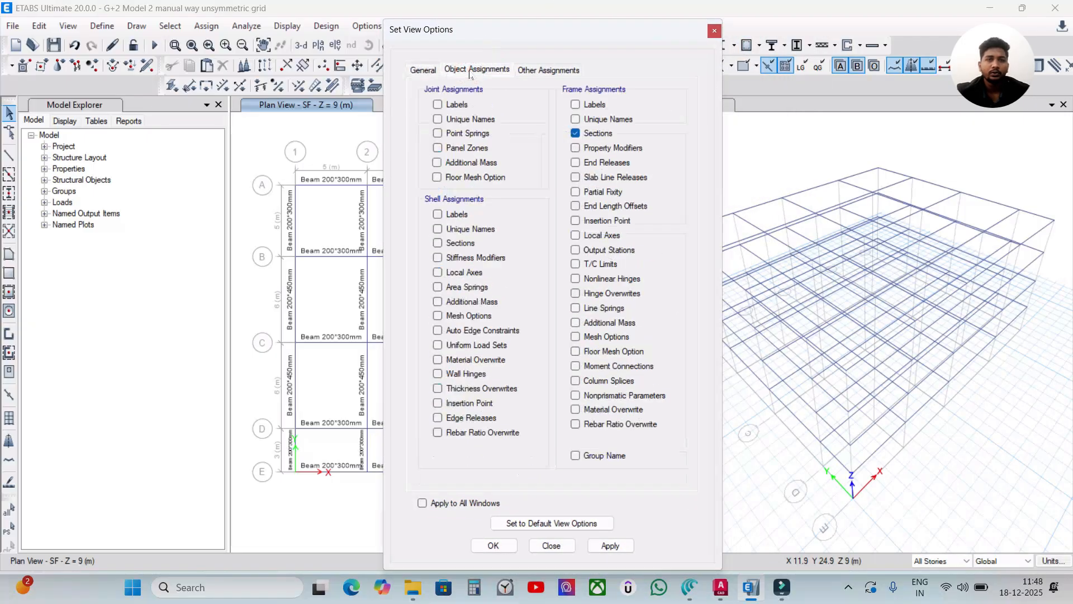
{"action": "left_click", "coordinate": [576, 136]}
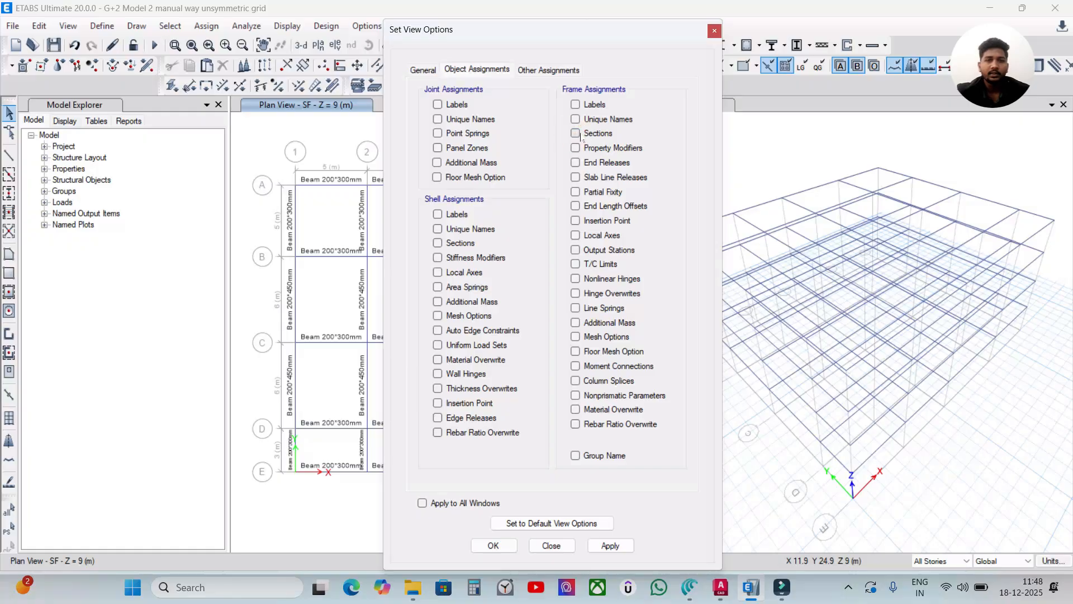
{"action": "left_click", "coordinate": [611, 545]}
{"action": "left_click", "coordinate": [493, 545]}
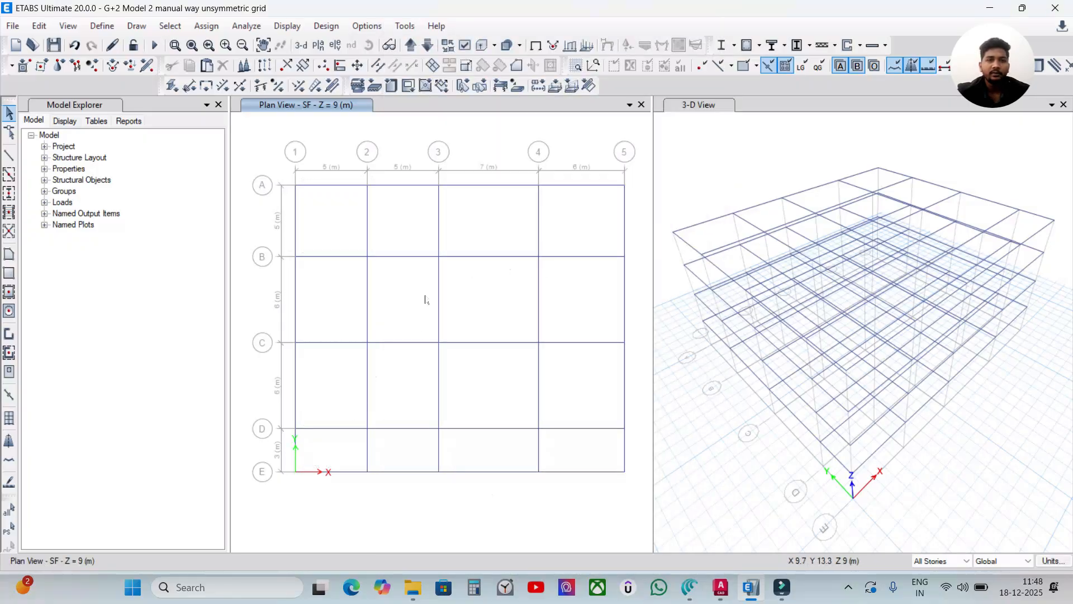